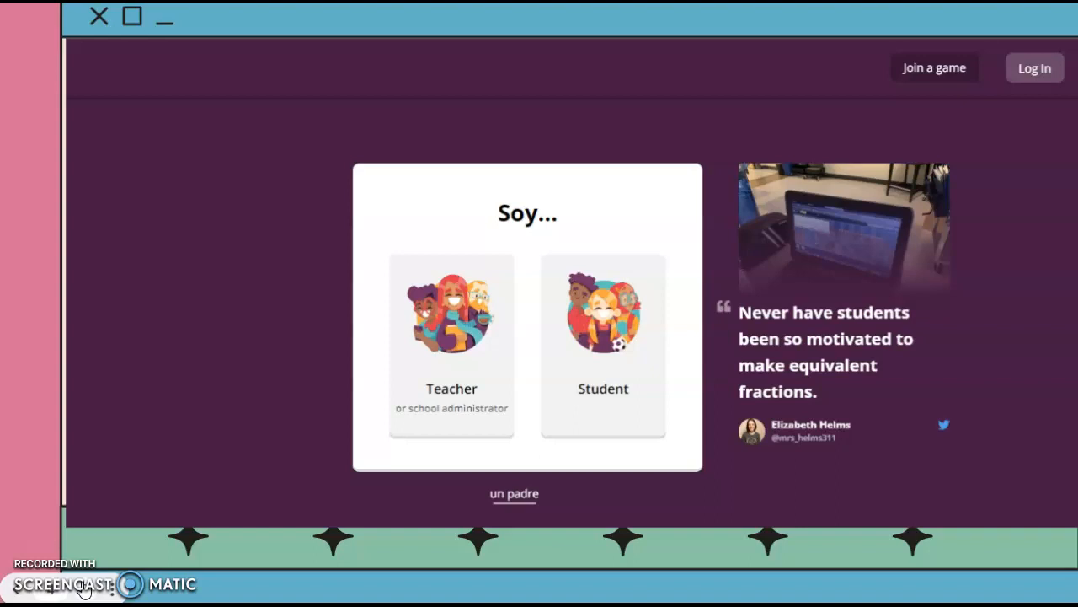
Advance through the Quizizz slideshow and switch to the Grammar quiz's page on Quizizz.
left_click(85, 589)
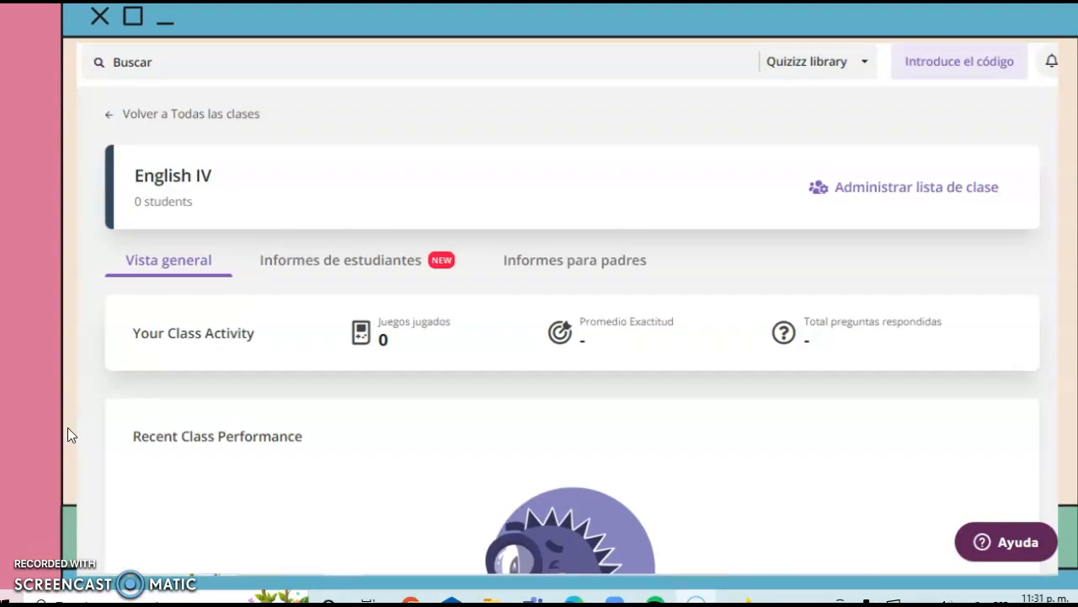
left_click(42, 433)
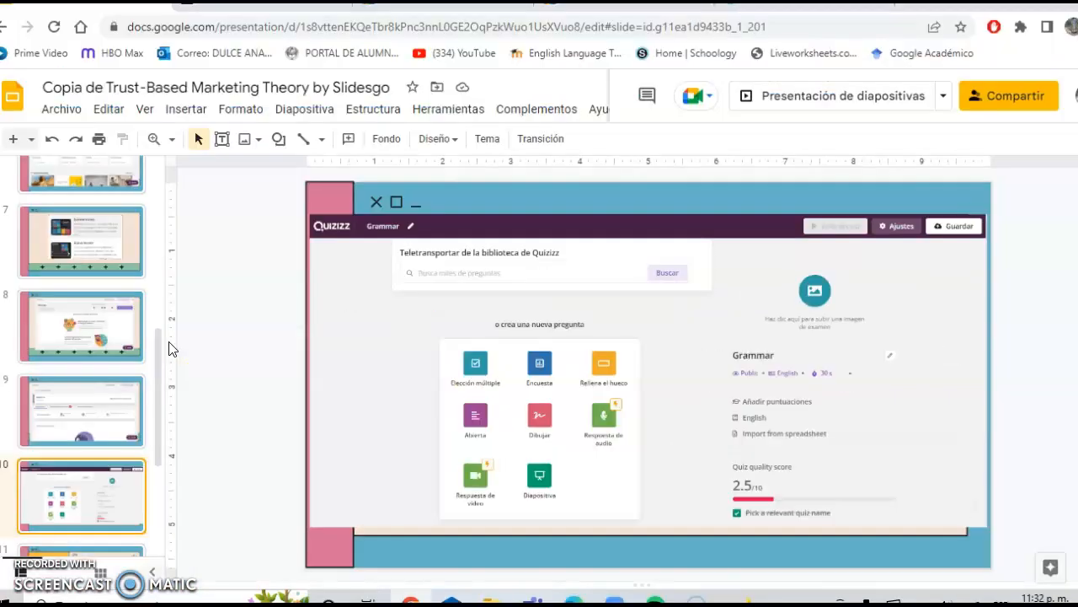
left_click(446, 5)
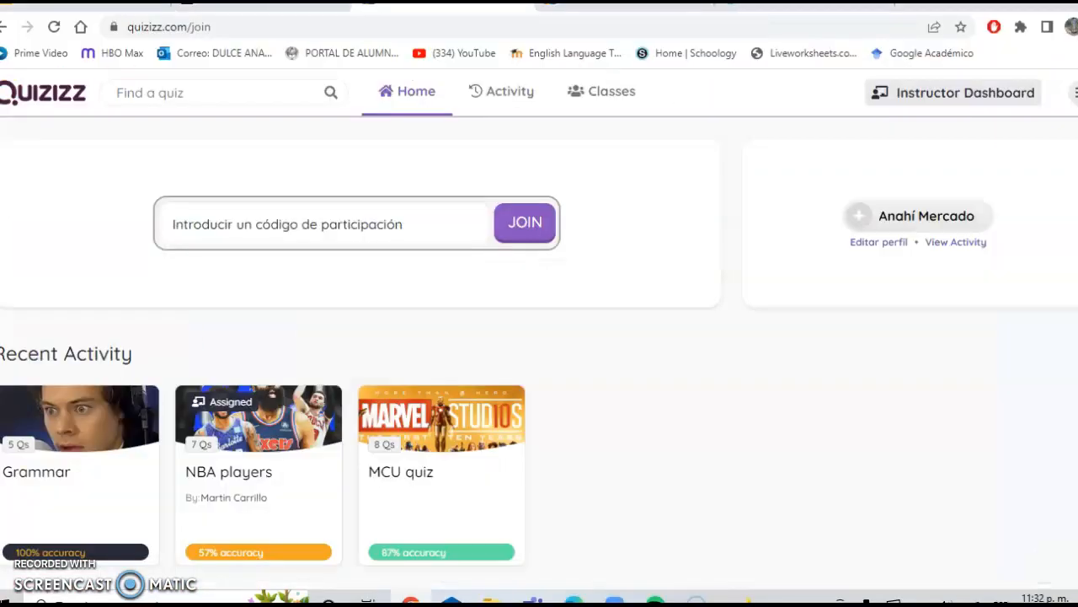
left_click(274, 5)
left_click(639, 5)
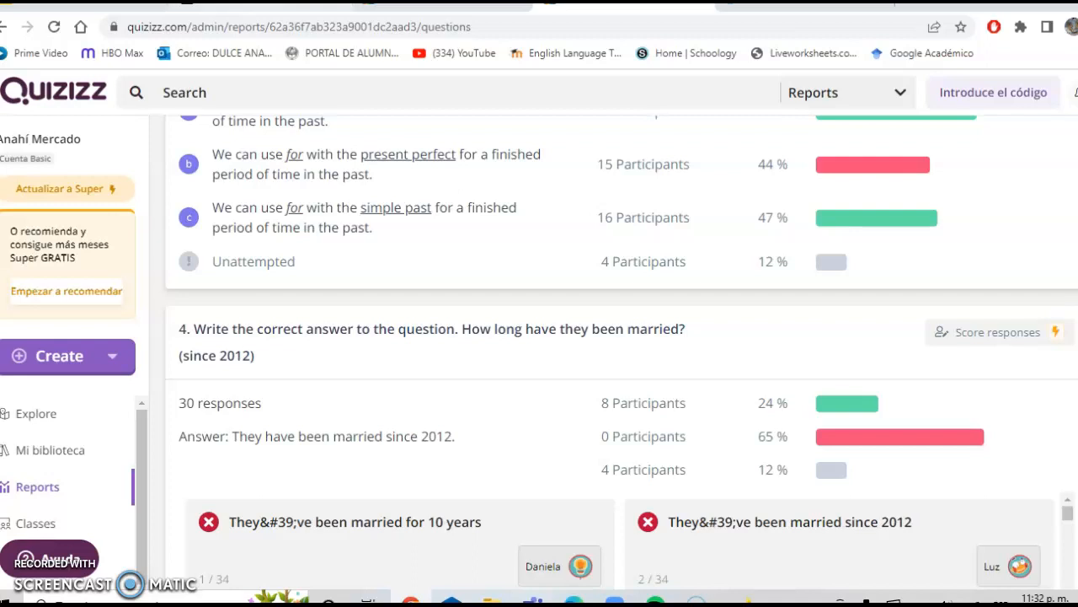
left_click(273, 5)
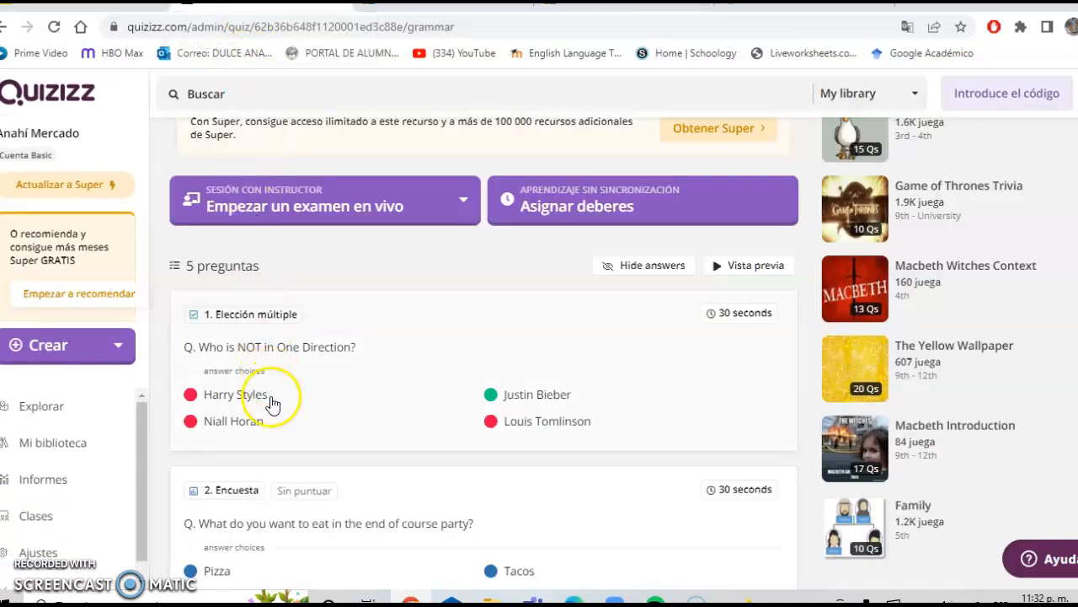
Examine the Grammar quiz's five questions, including their question types, answer choices and time limits.
scroll(296, 343, "down", 1)
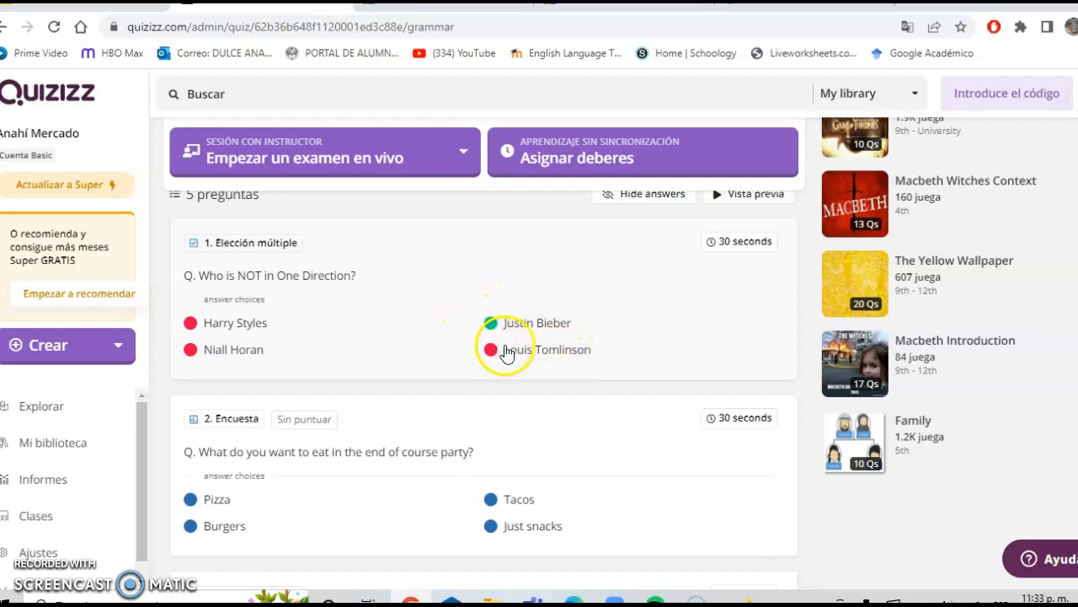
scroll(353, 345, "down", 2)
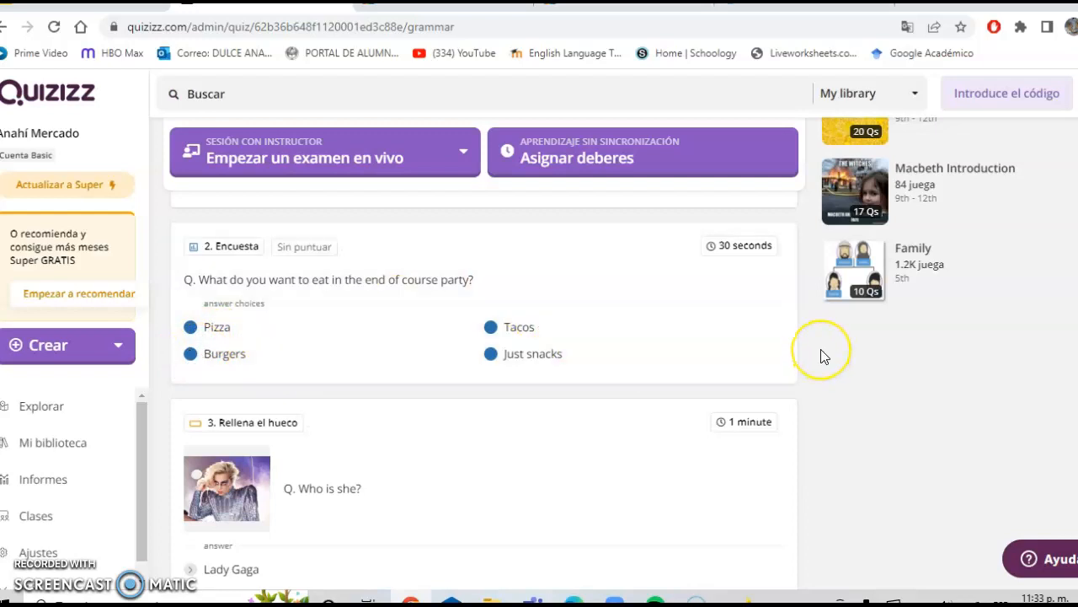
scroll(823, 357, "down", 3)
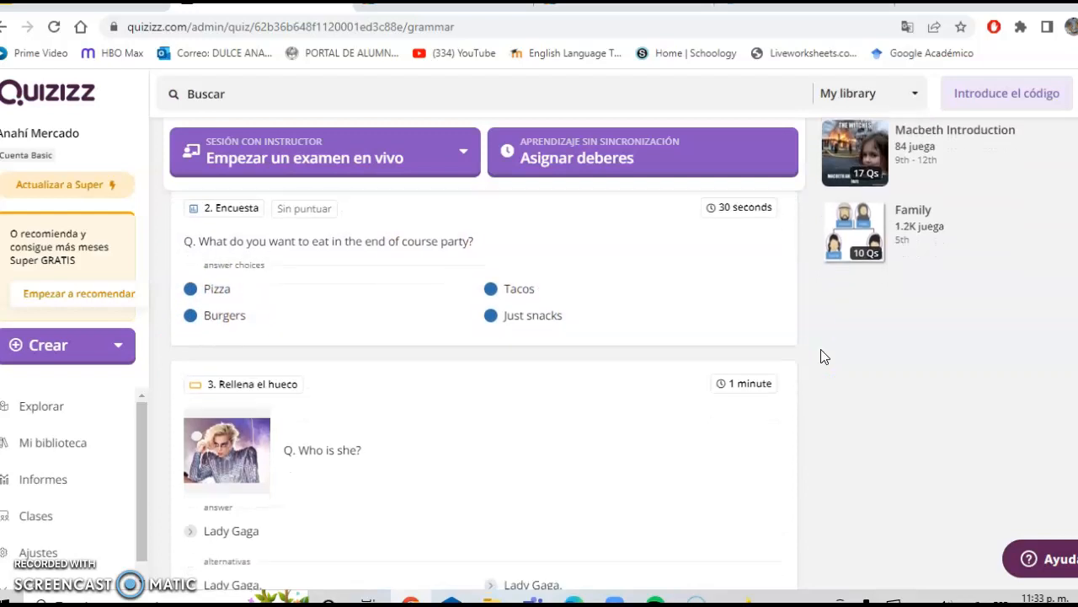
scroll(824, 356, "up", 1)
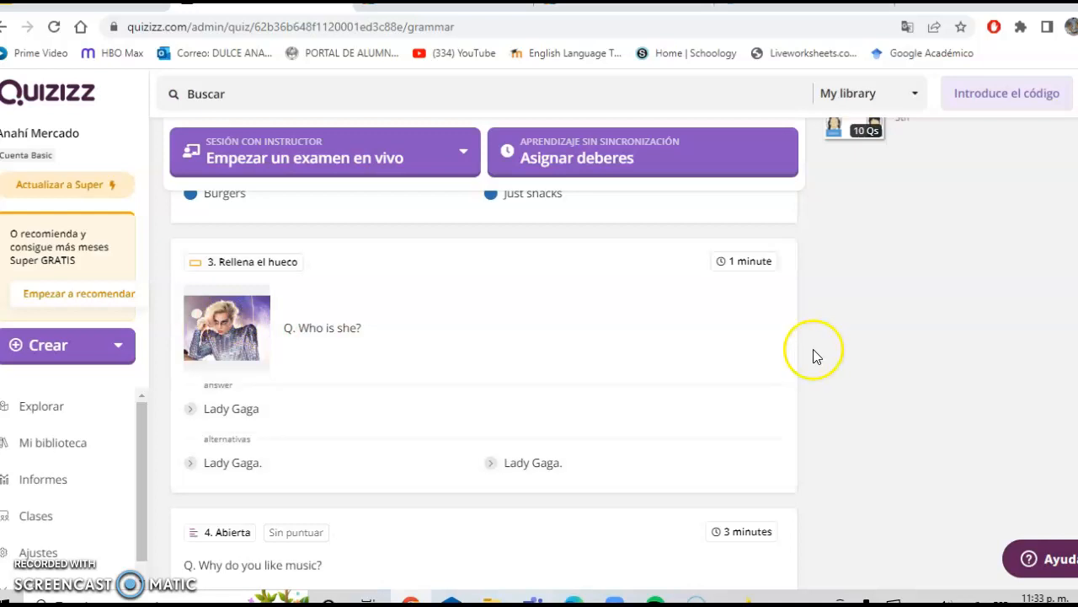
scroll(815, 359, "down", 1)
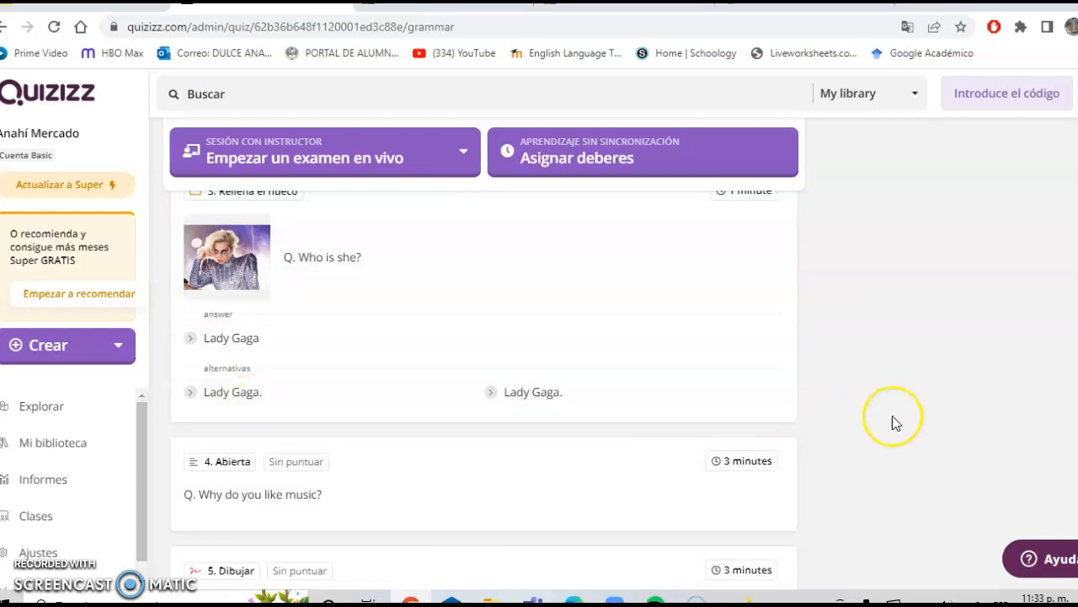
scroll(895, 421, "down", 3)
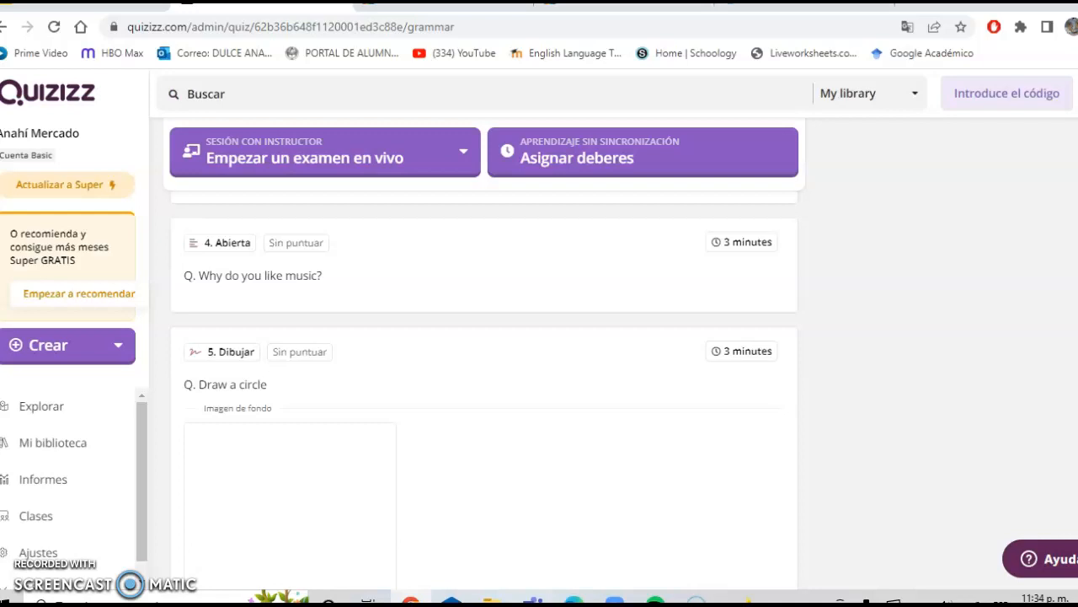
scroll(485, 379, "down", 1)
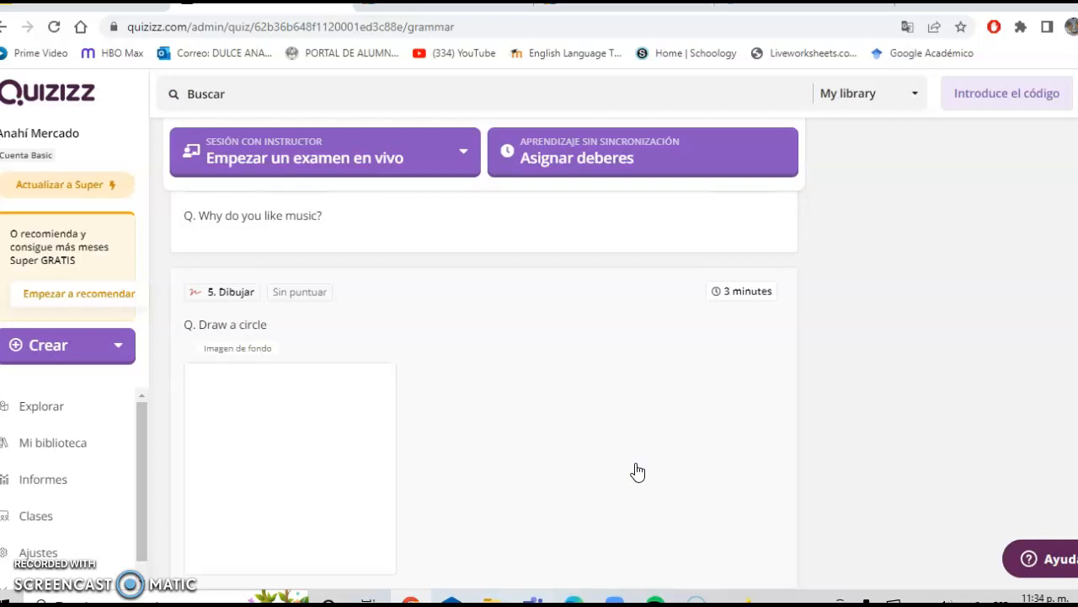
scroll(637, 472, "up", 5)
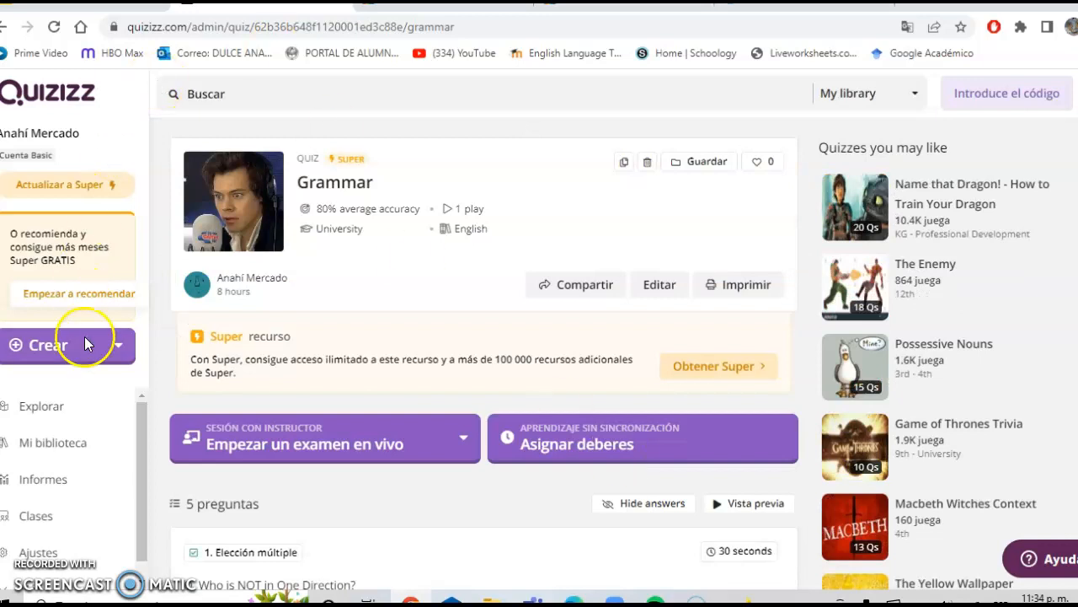
Open the "Present Perfect vs Simple Past" quiz from the personal library and look through its questions.
left_click(71, 444)
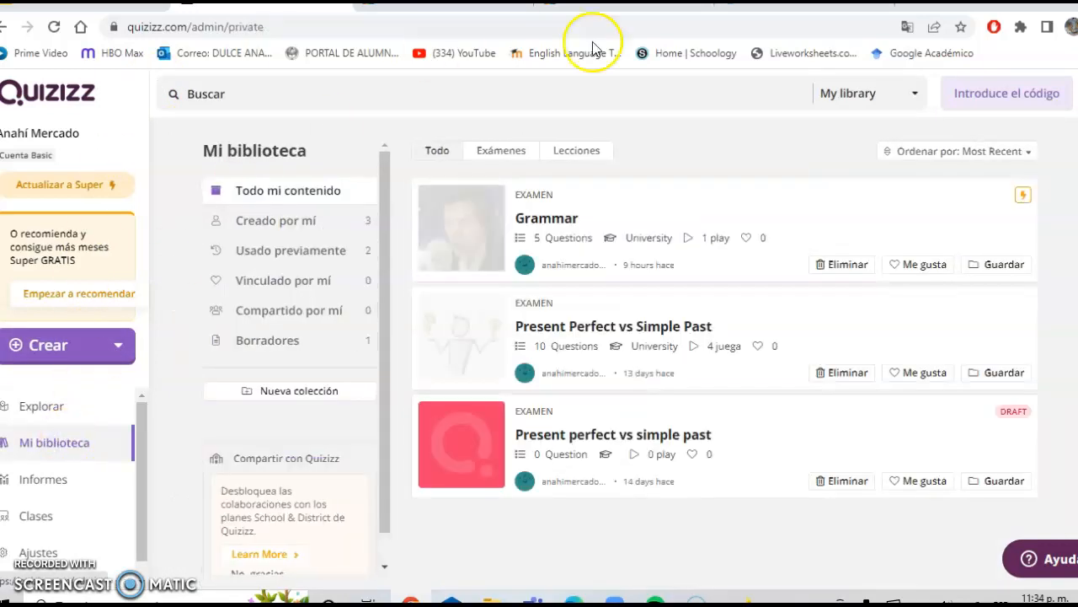
left_click(702, 309)
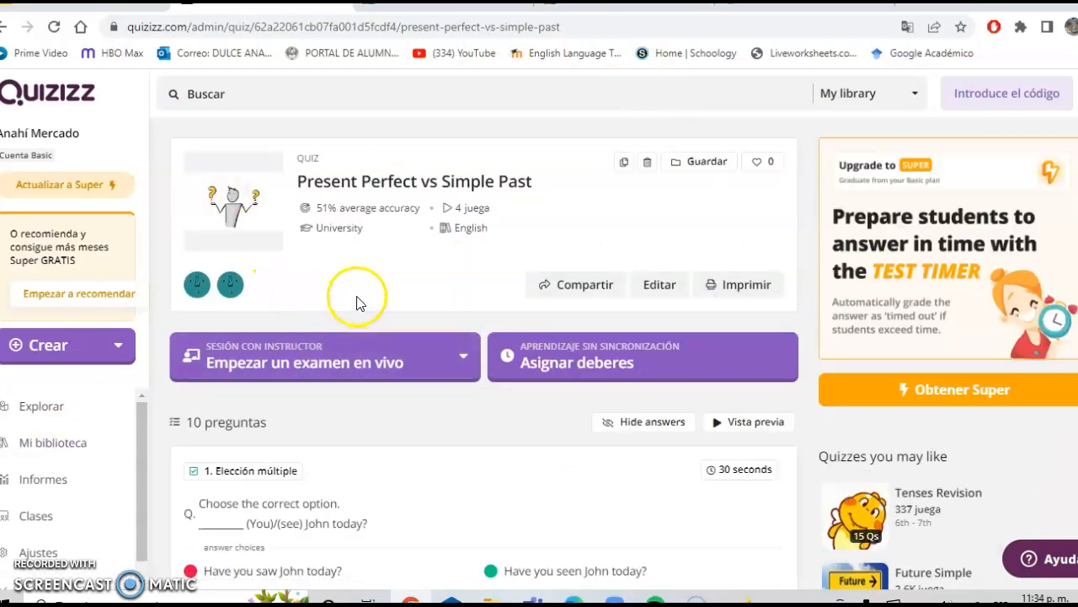
scroll(306, 293, "down", 1)
scroll(304, 289, "down", 3)
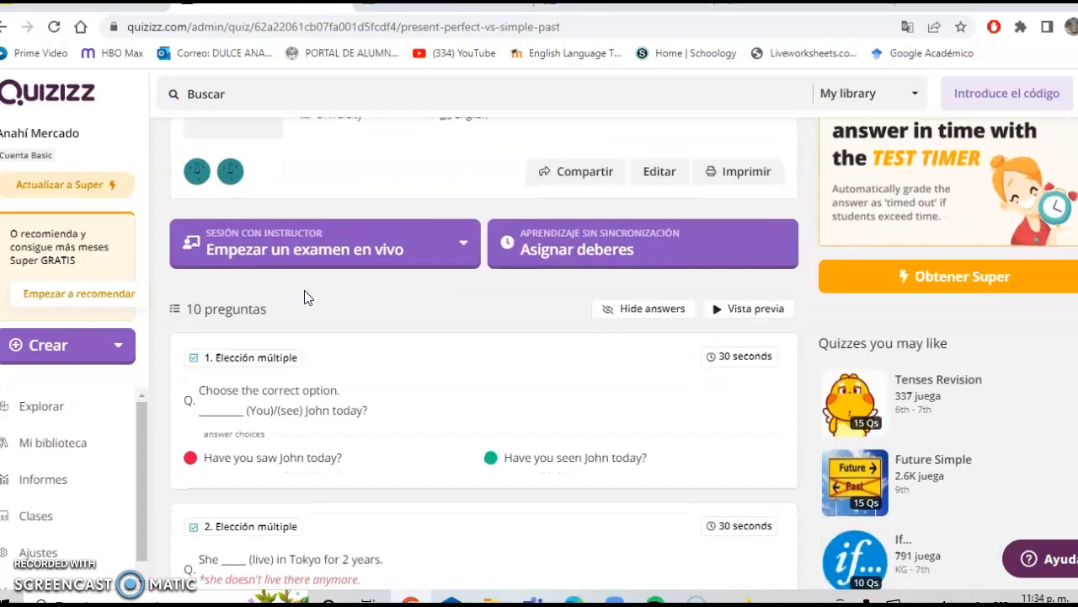
scroll(306, 294, "down", 6)
scroll(305, 298, "down", 10)
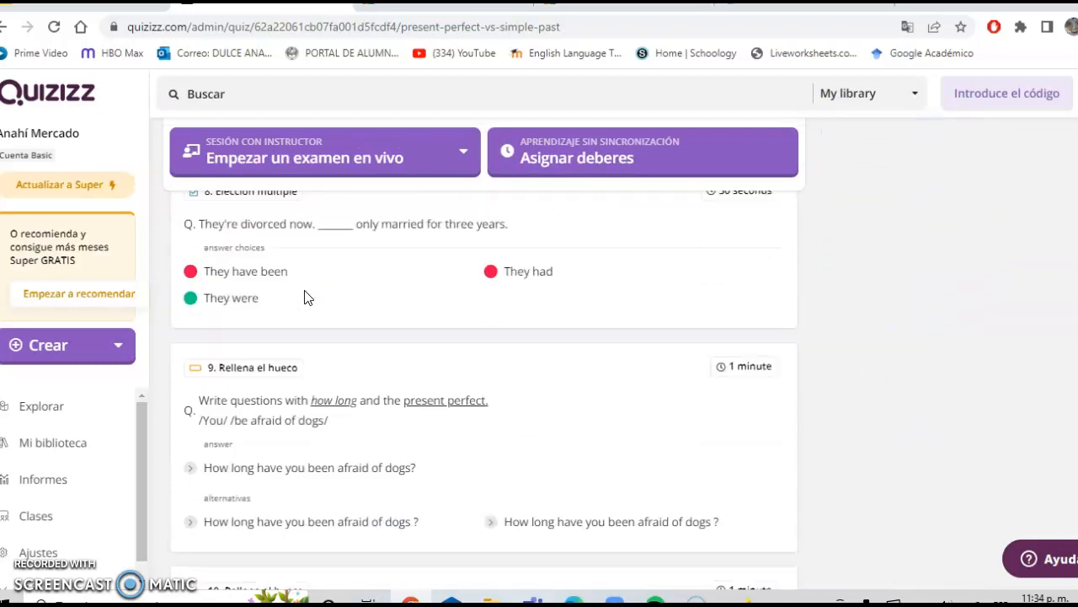
scroll(304, 299, "up", 20)
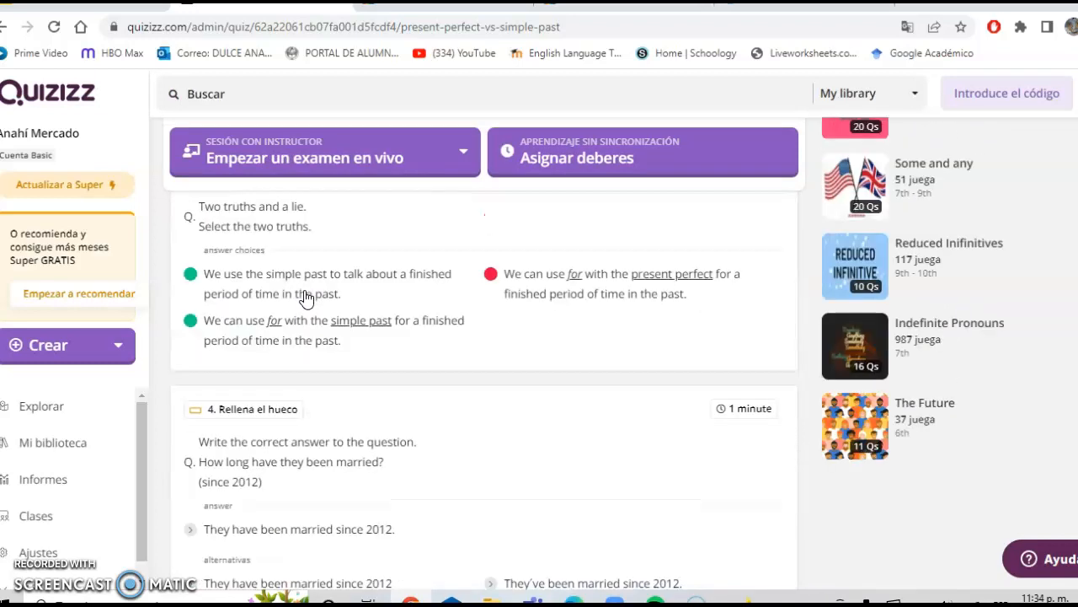
Open the live "Present Perfect vs Simple Past" report with 34 participants from the list of reports.
left_click(101, 296)
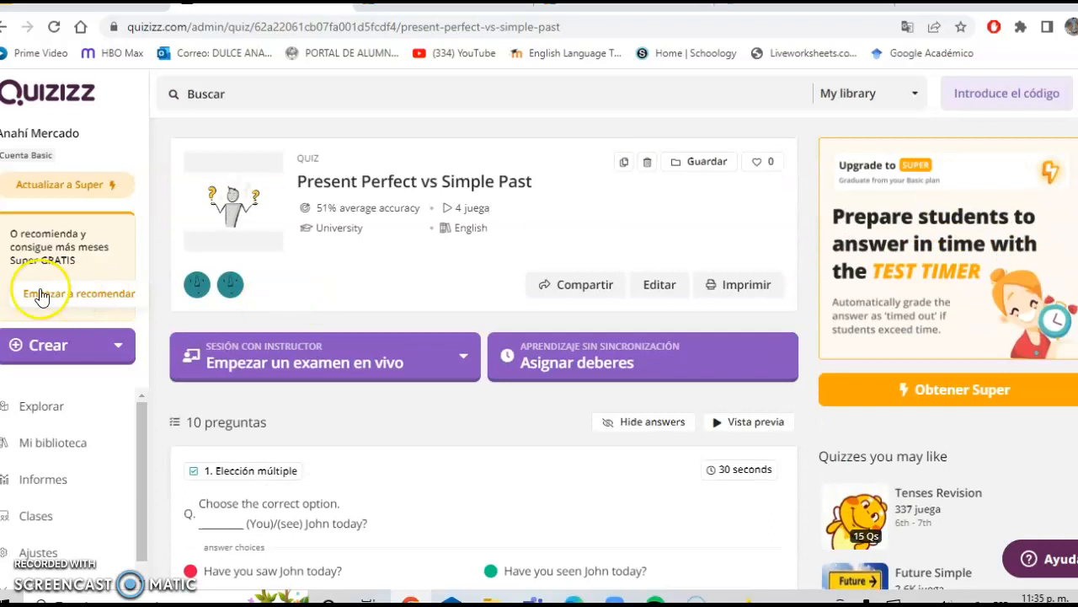
scroll(38, 475, "down", 1)
left_click(41, 473)
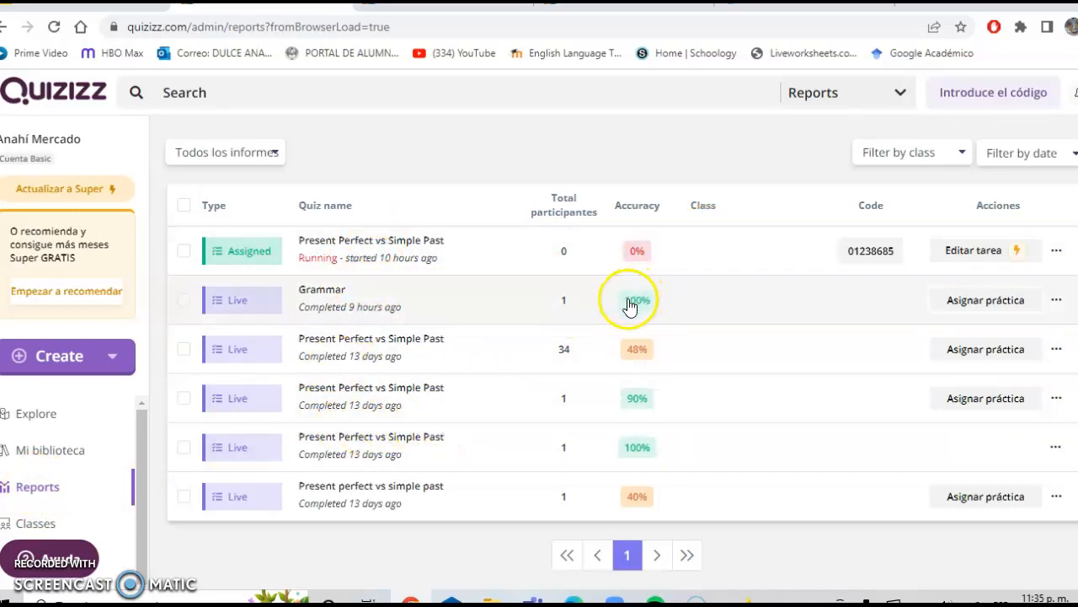
left_click(406, 372)
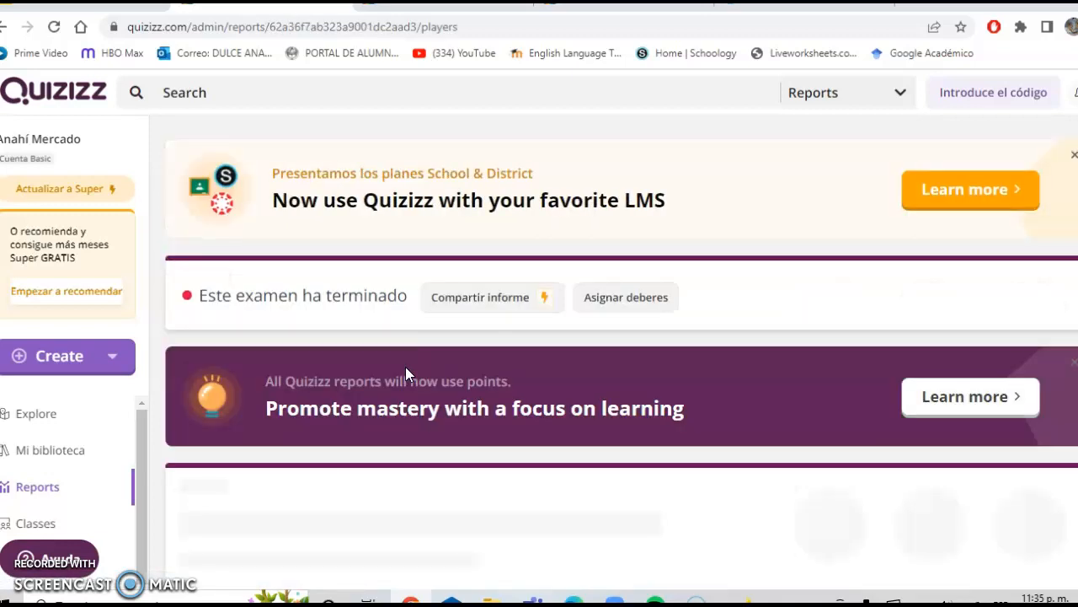
Examine the report's summary and each participant's accuracy and score in the participants list.
scroll(405, 374, "down", 3)
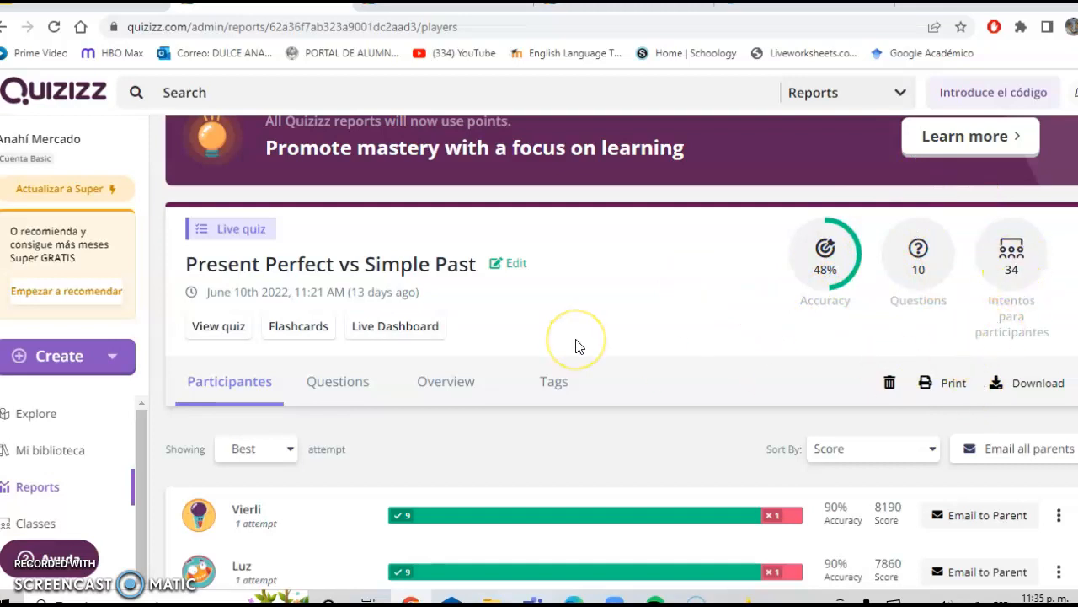
scroll(578, 345, "down", 3)
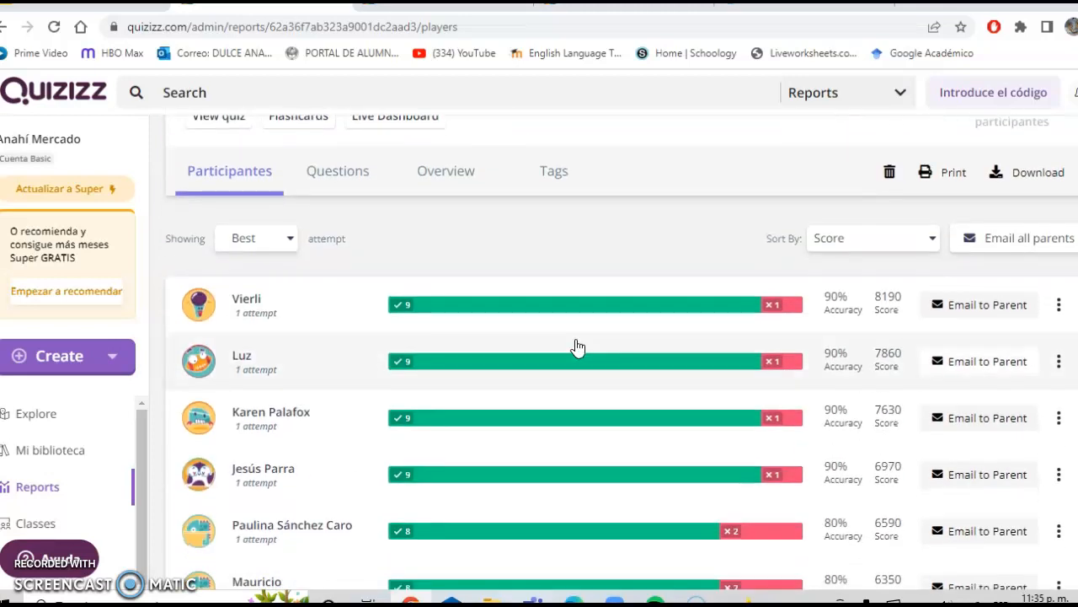
scroll(285, 434, "down", 5)
scroll(287, 435, "down", 9)
scroll(286, 434, "down", 4)
scroll(286, 433, "up", 20)
scroll(323, 345, "down", 3)
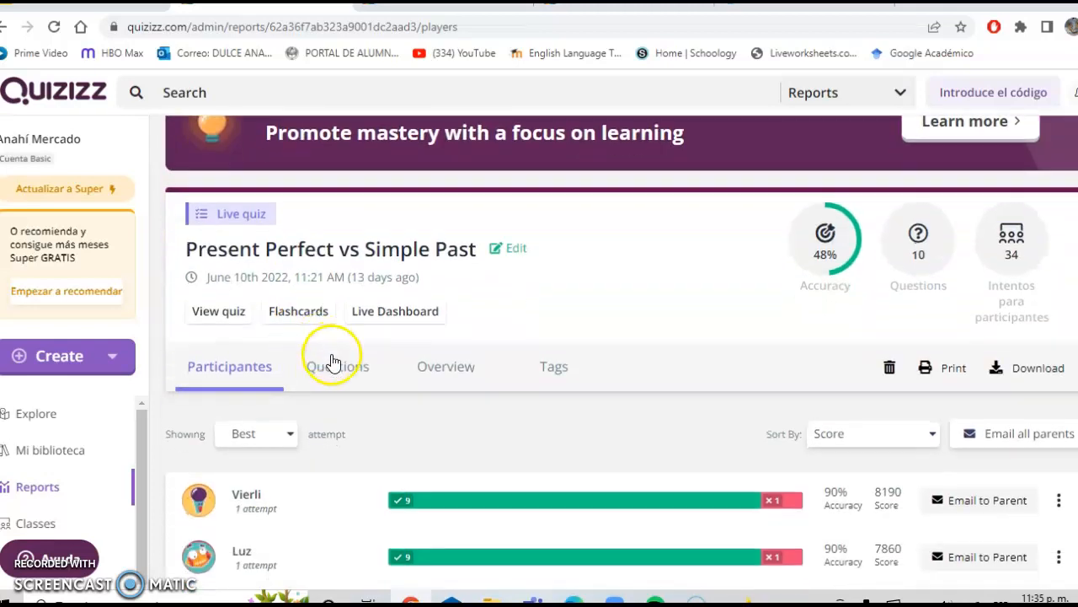
Show the report's results by question and examine the response breakdown for questions 1 to 4.
left_click(333, 363)
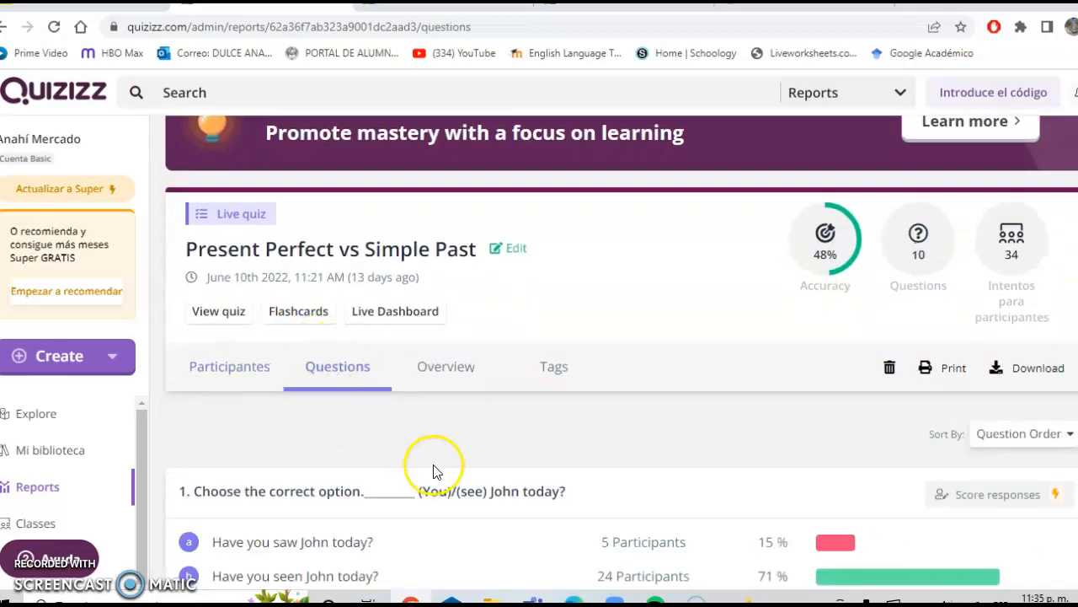
scroll(435, 472, "down", 3)
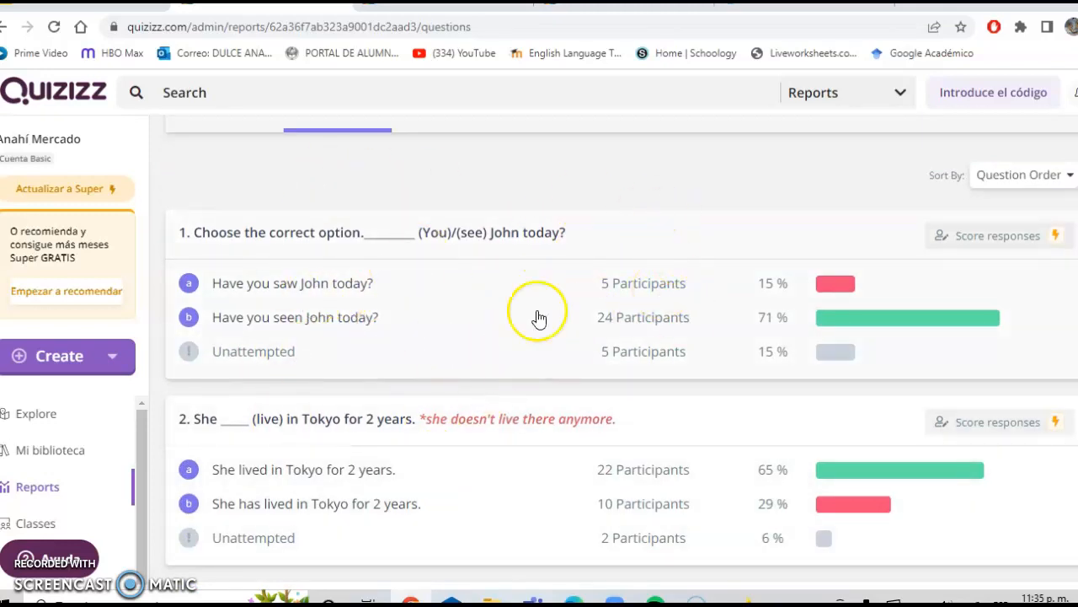
scroll(494, 516, "down", 1)
scroll(494, 516, "down", 1)
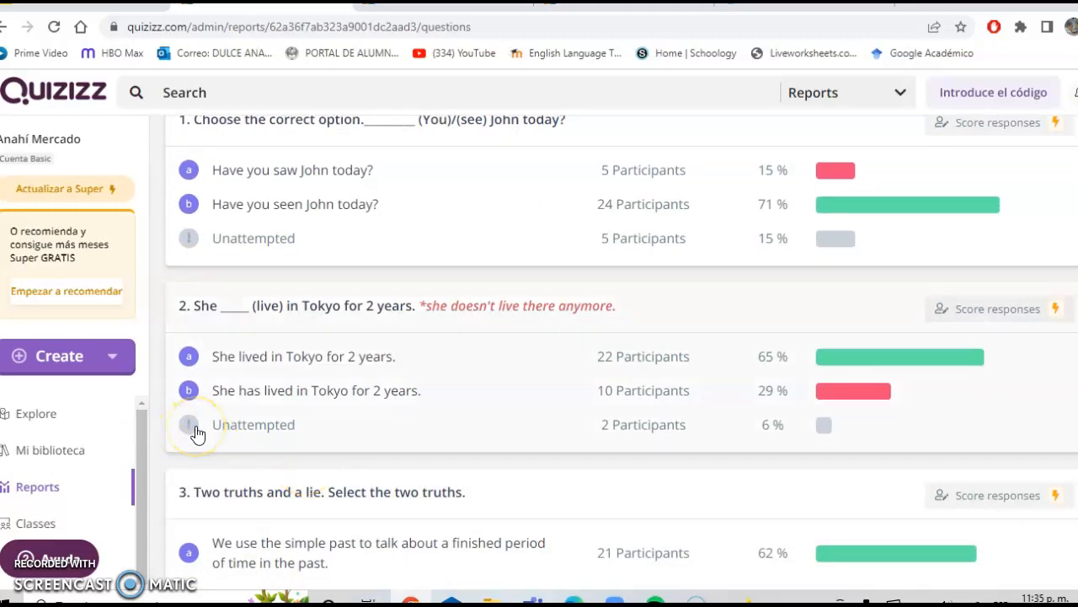
scroll(564, 253, "down", 2)
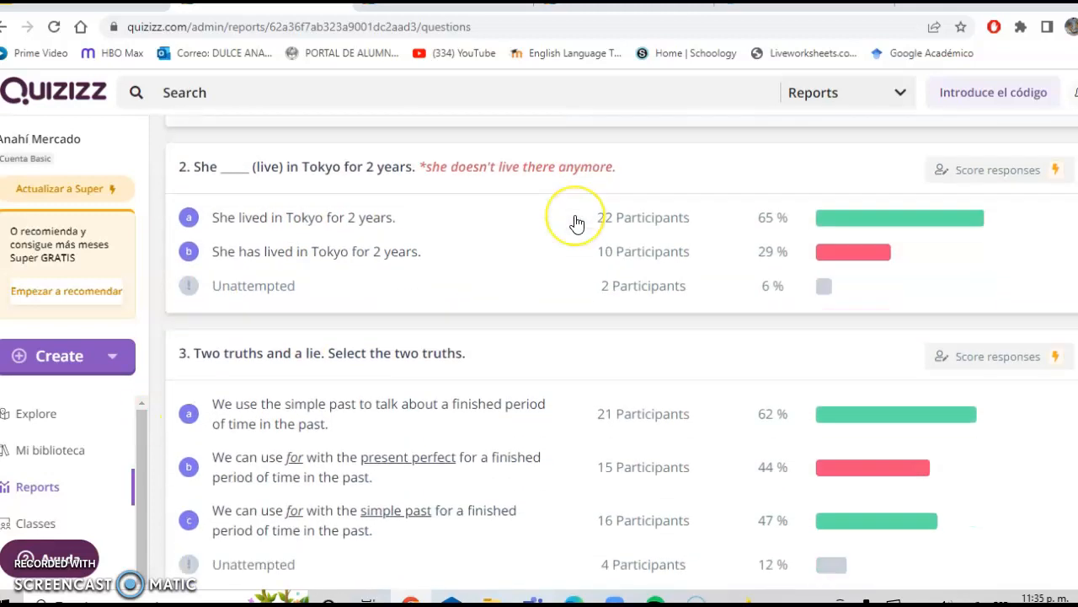
scroll(576, 223, "down", 7)
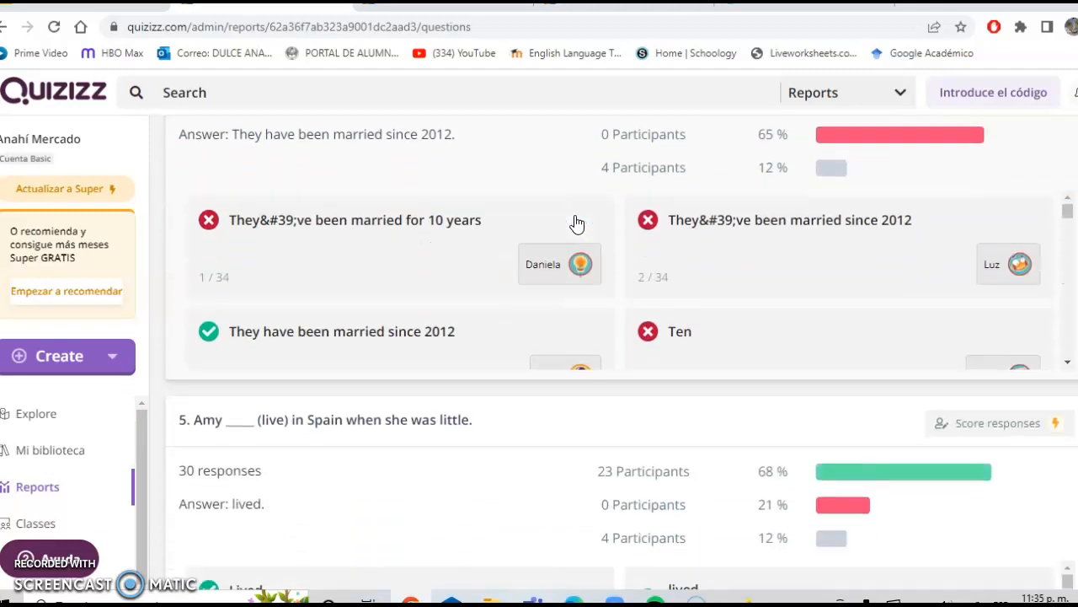
scroll(576, 224, "up", 1)
scroll(575, 223, "up", 2)
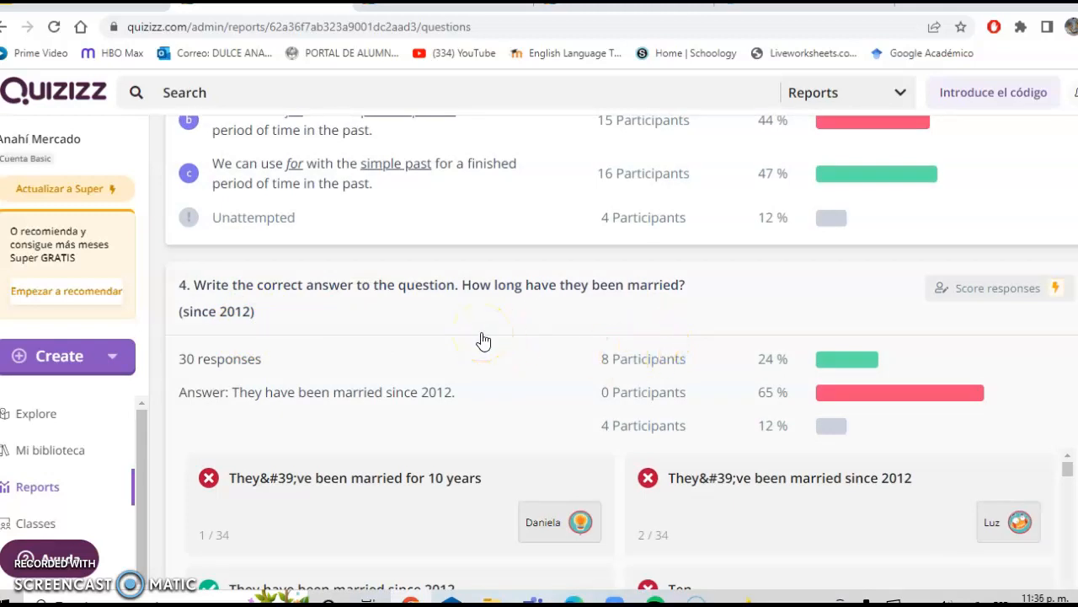
Look through the participants' individual written answers to question 4 and the response breakdown for question 5.
scroll(483, 341, "down", 3)
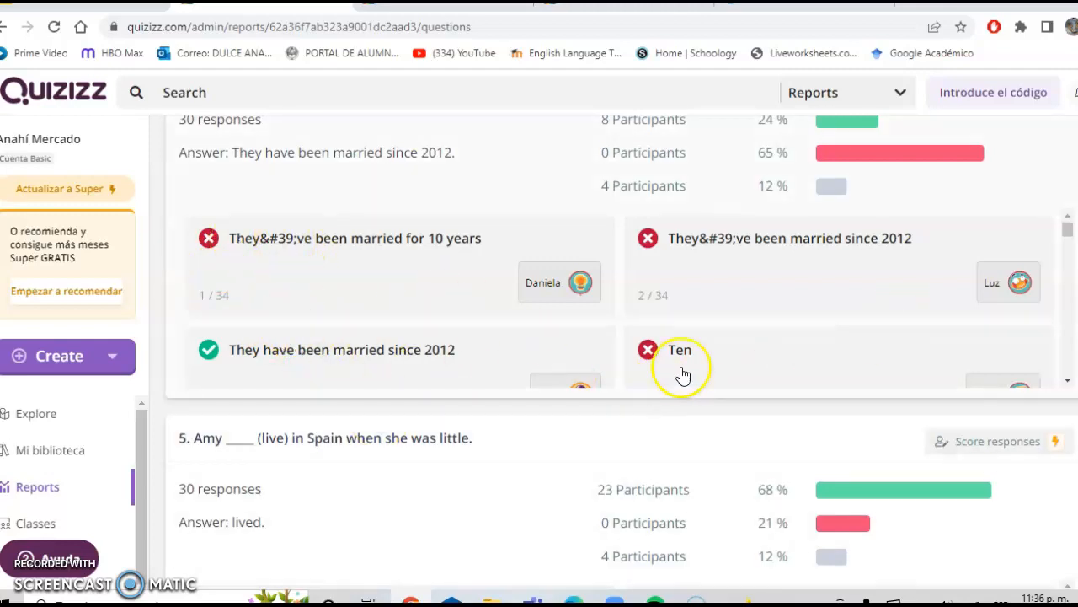
scroll(682, 375, "down", 3)
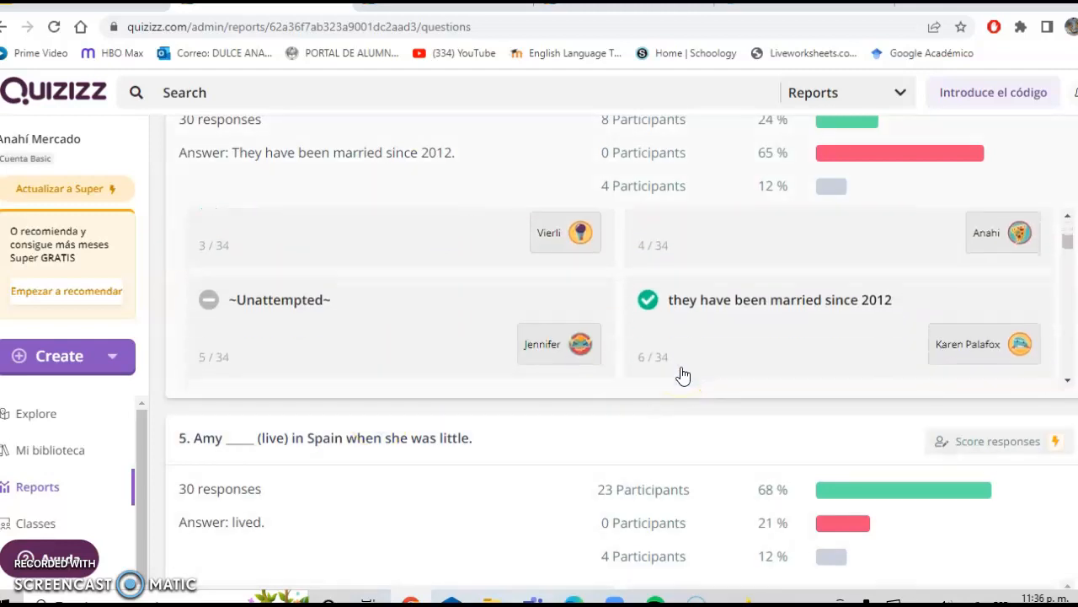
scroll(682, 375, "down", 5)
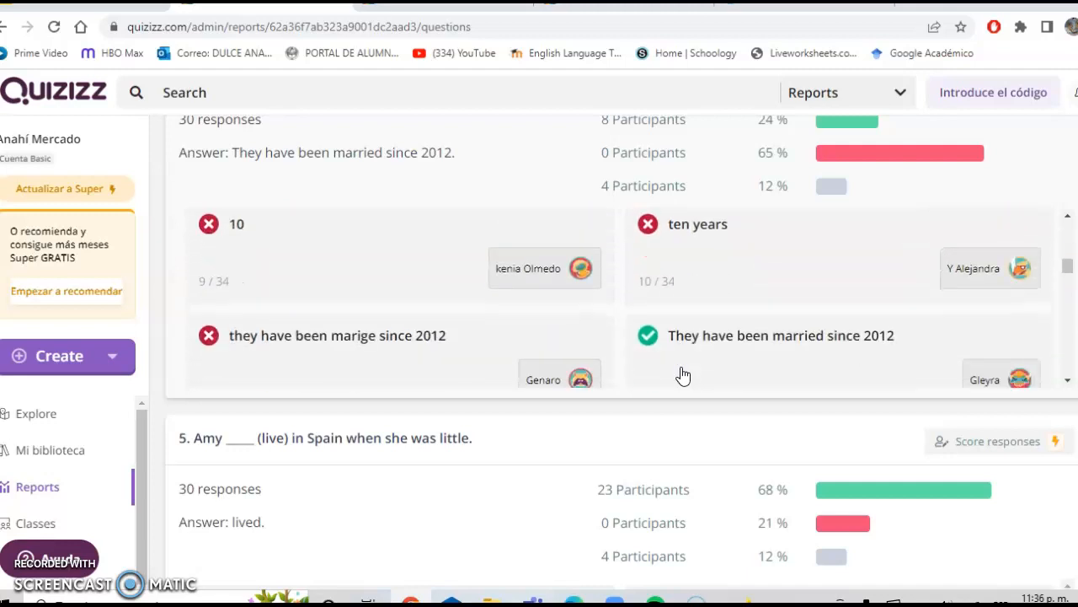
scroll(683, 374, "down", 10)
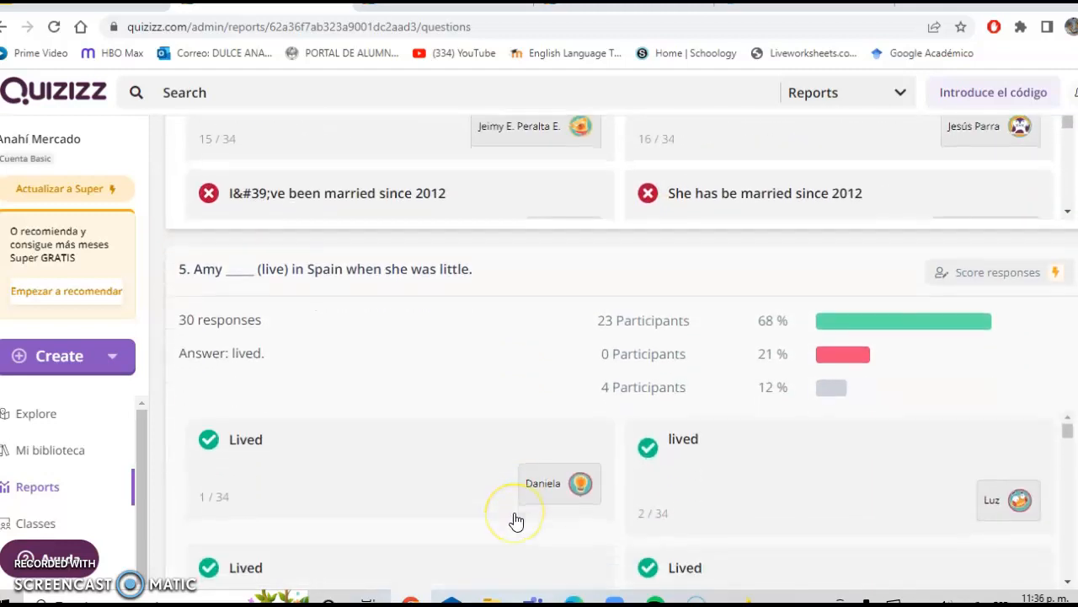
scroll(517, 521, "up", 2)
scroll(582, 358, "down", 2)
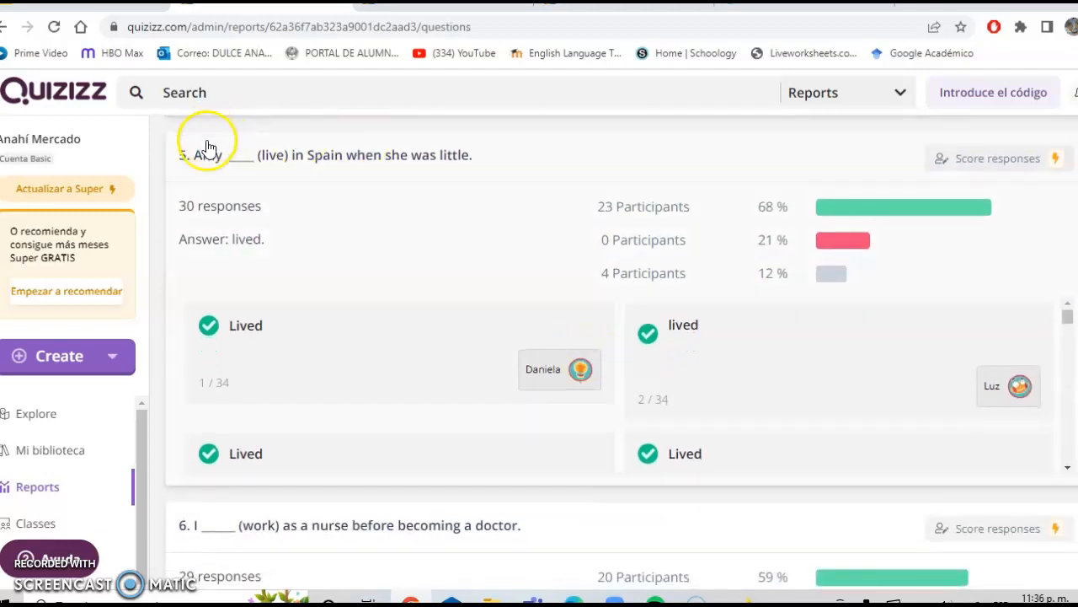
Look through the participants' individual written answers to question 5.
scroll(354, 422, "down", 1)
scroll(354, 423, "down", 8)
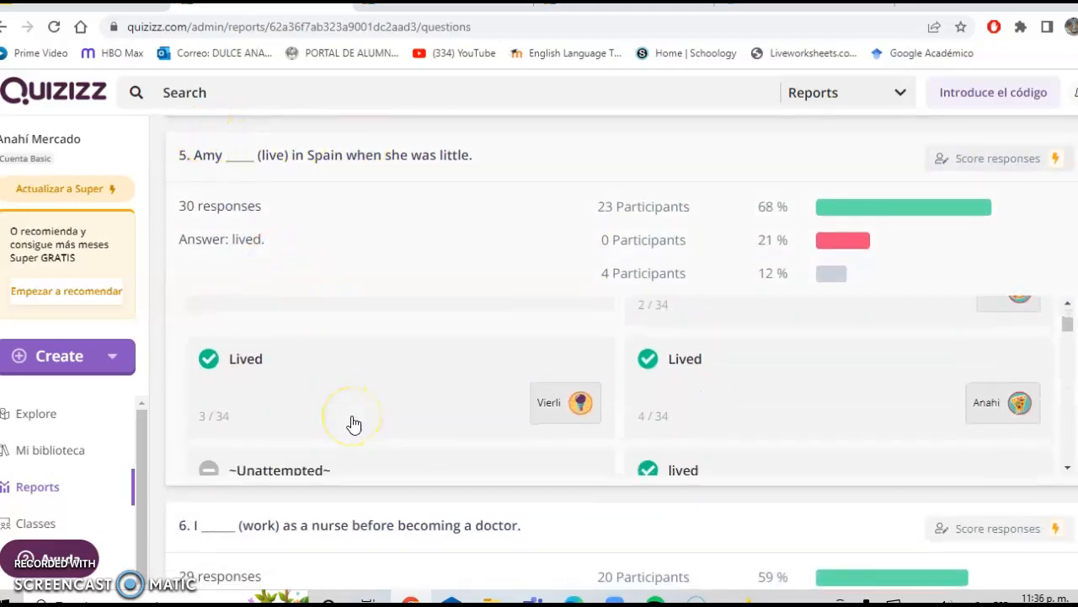
scroll(354, 423, "down", 2)
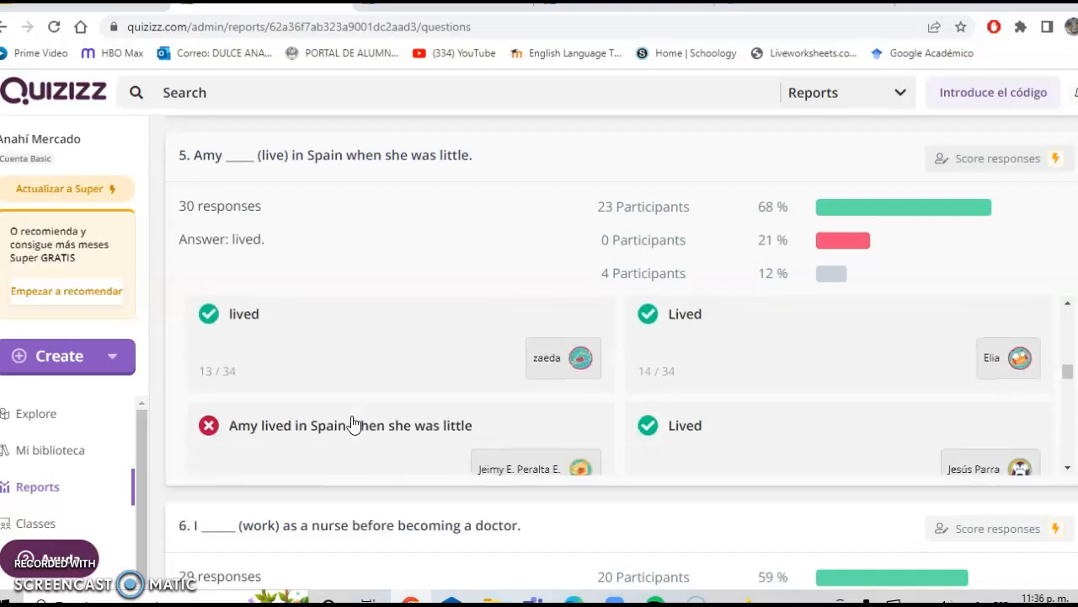
scroll(349, 424, "up", 3)
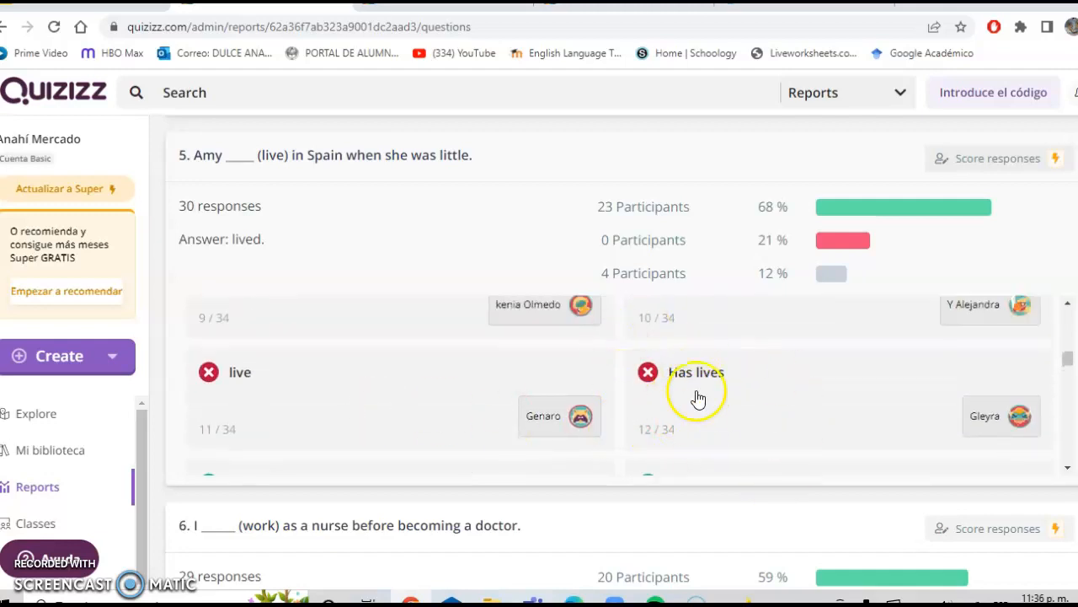
Examine the response breakdown for questions 6 to 10 and the participants' written answers to question 10.
scroll(116, 361, "down", 4)
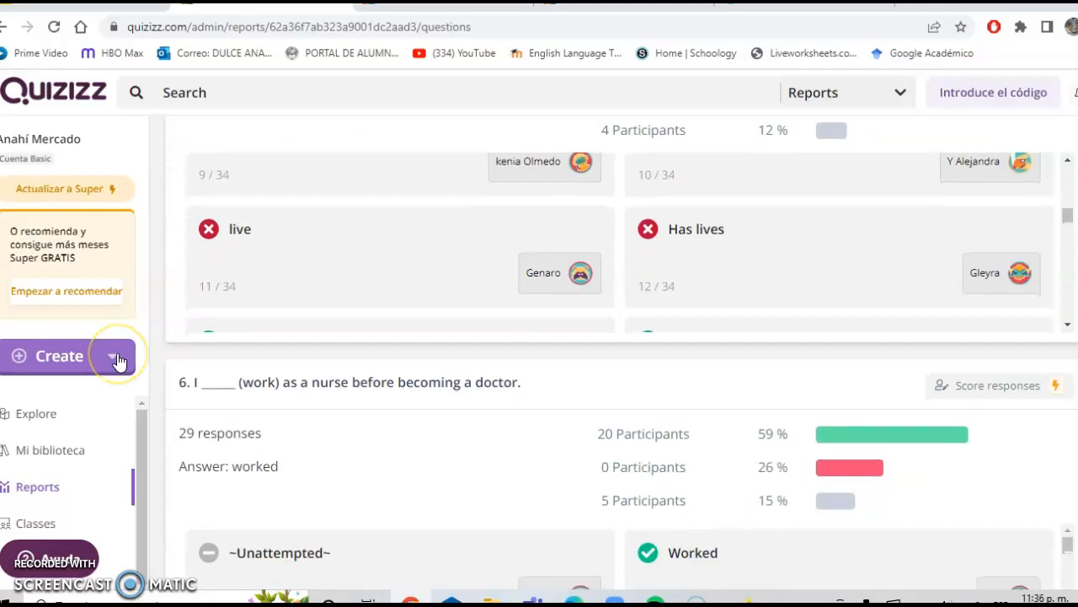
scroll(118, 361, "down", 2)
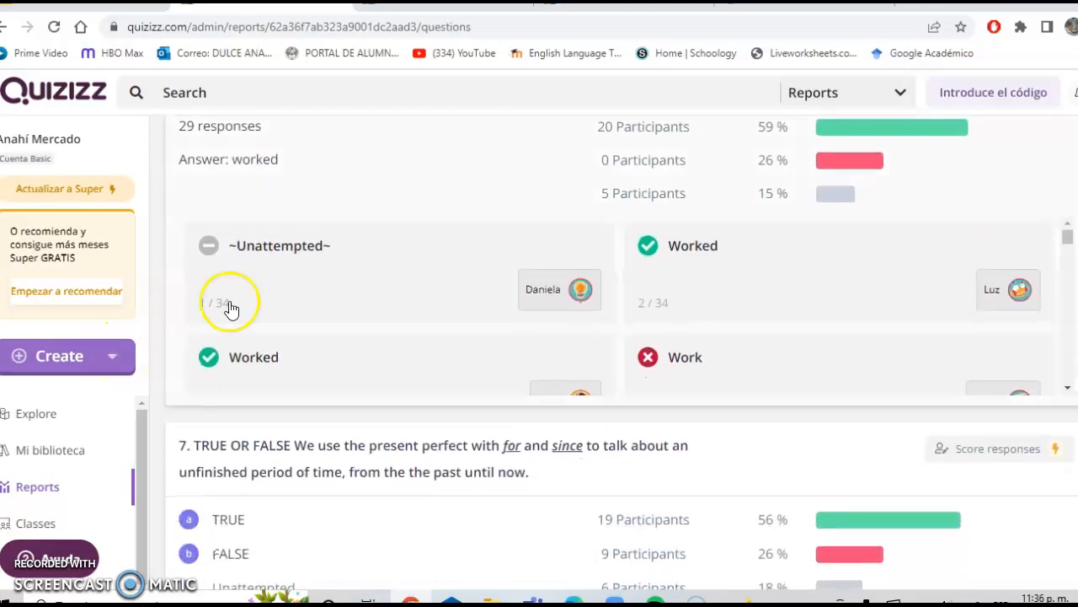
scroll(282, 273, "up", 1)
scroll(474, 301, "down", 4)
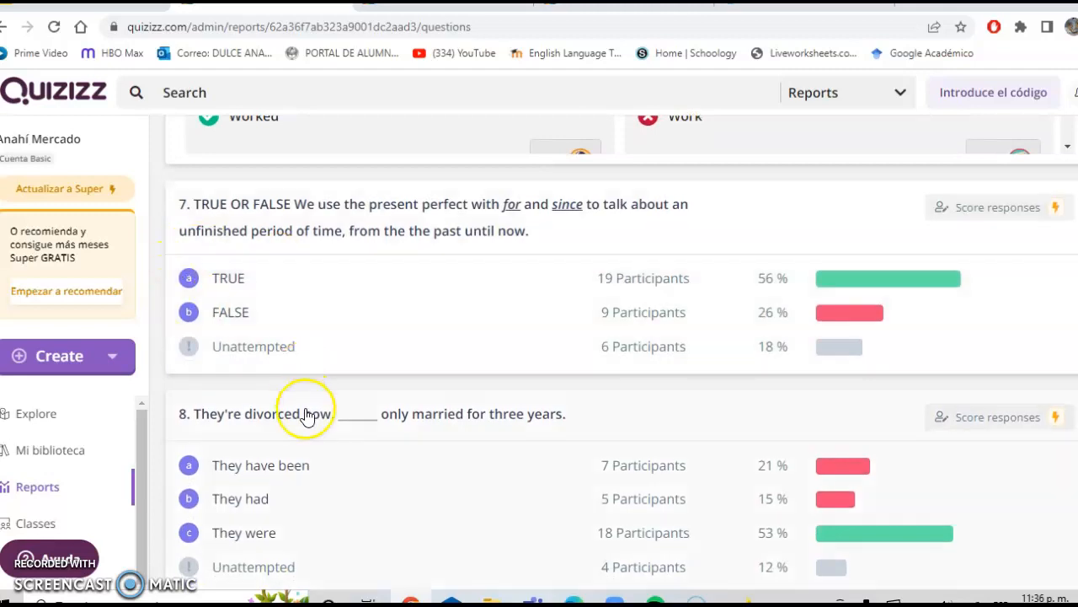
scroll(303, 414, "down", 10)
scroll(305, 414, "down", 8)
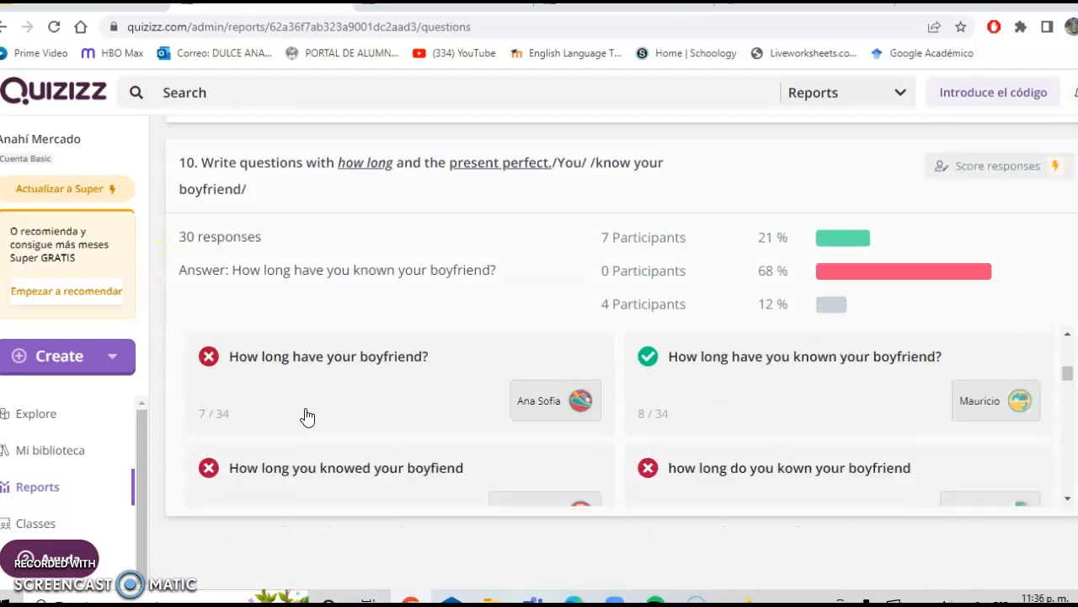
Open question 10's detailed responses, look through each participant's result, time and points, and close the details.
left_click(345, 527)
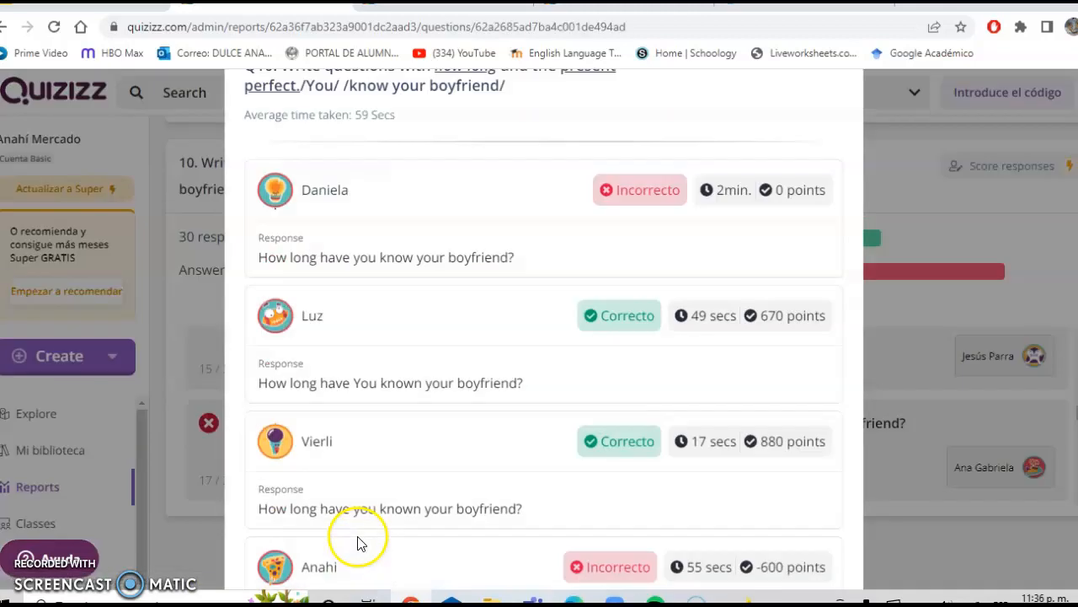
scroll(357, 539, "down", 2)
left_click(156, 398)
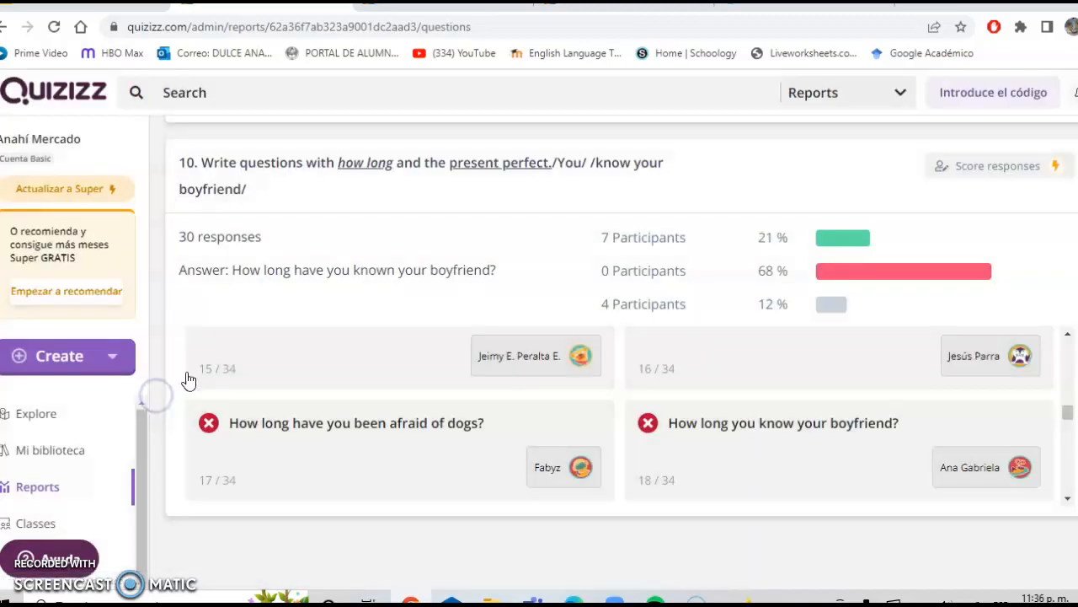
Download the "Present Perfect vs Simple Past" report as a spreadsheet and open the file in Excel.
scroll(629, 325, "up", 20)
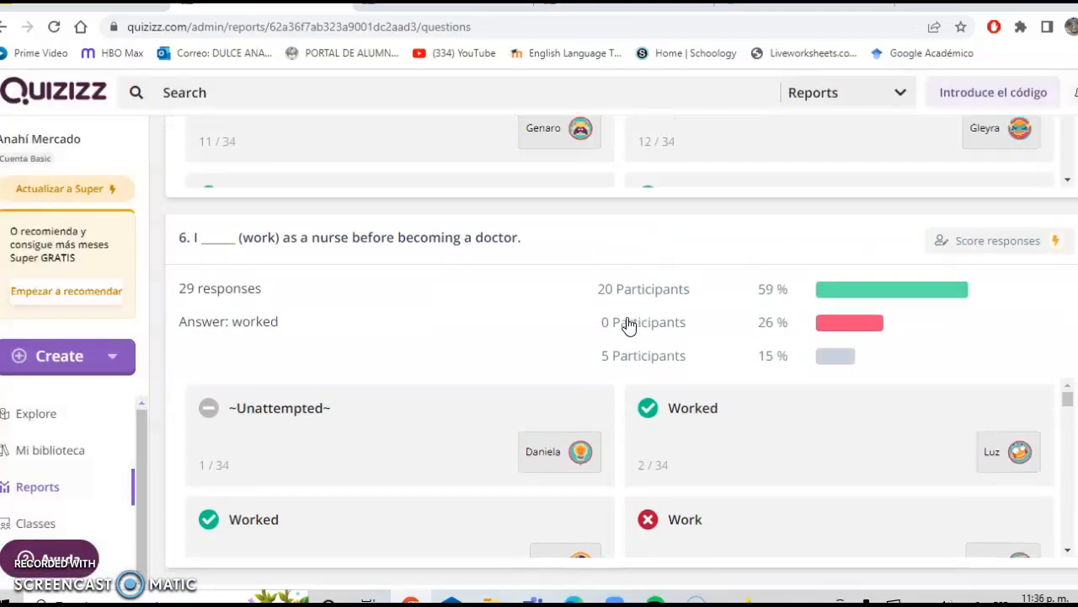
scroll(629, 325, "up", 10)
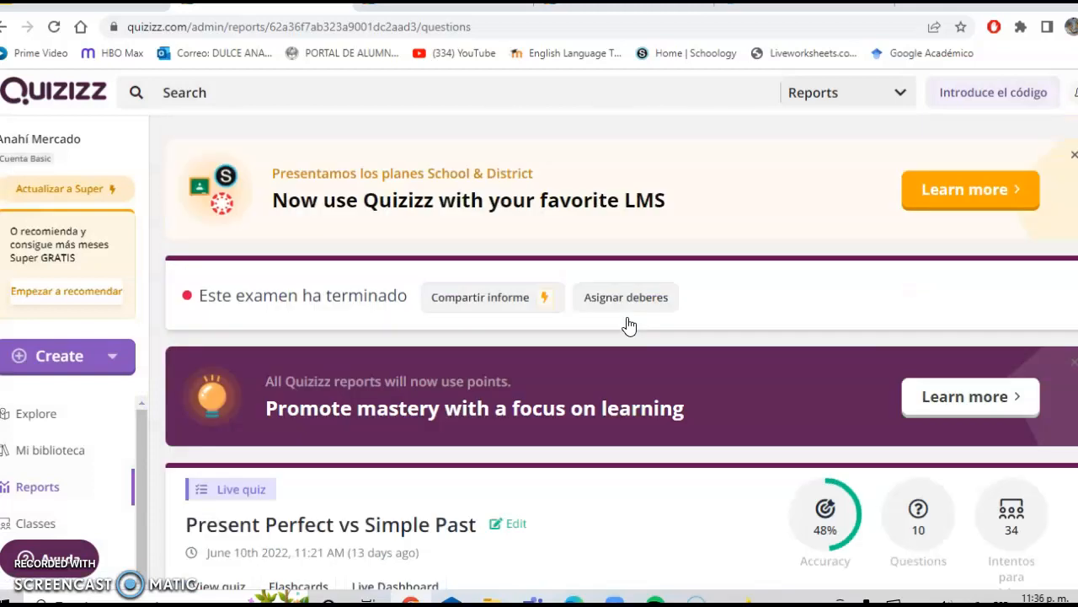
scroll(629, 325, "down", 8)
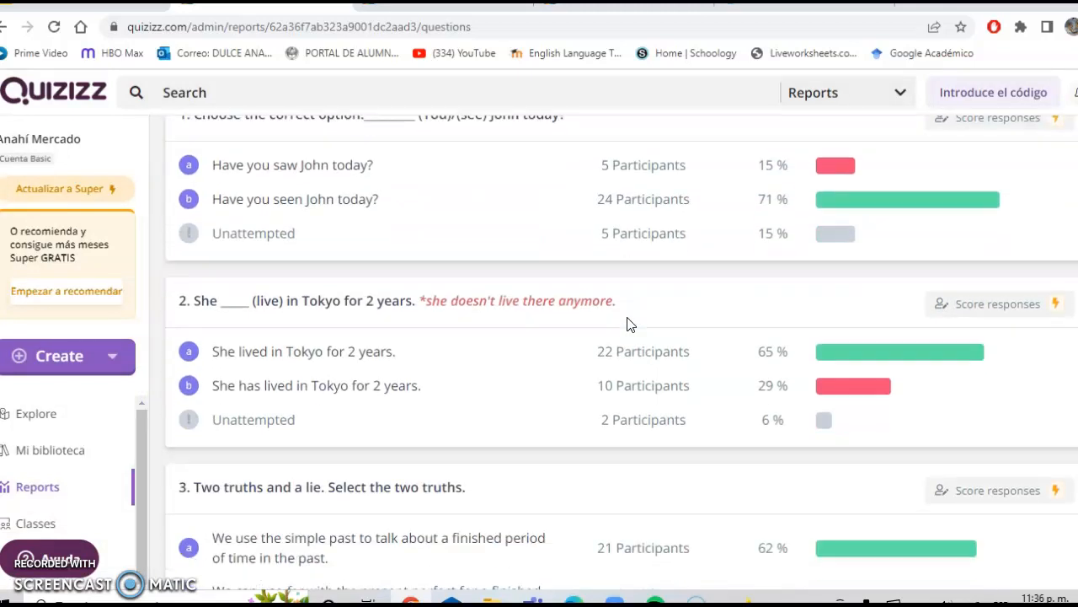
scroll(628, 325, "up", 5)
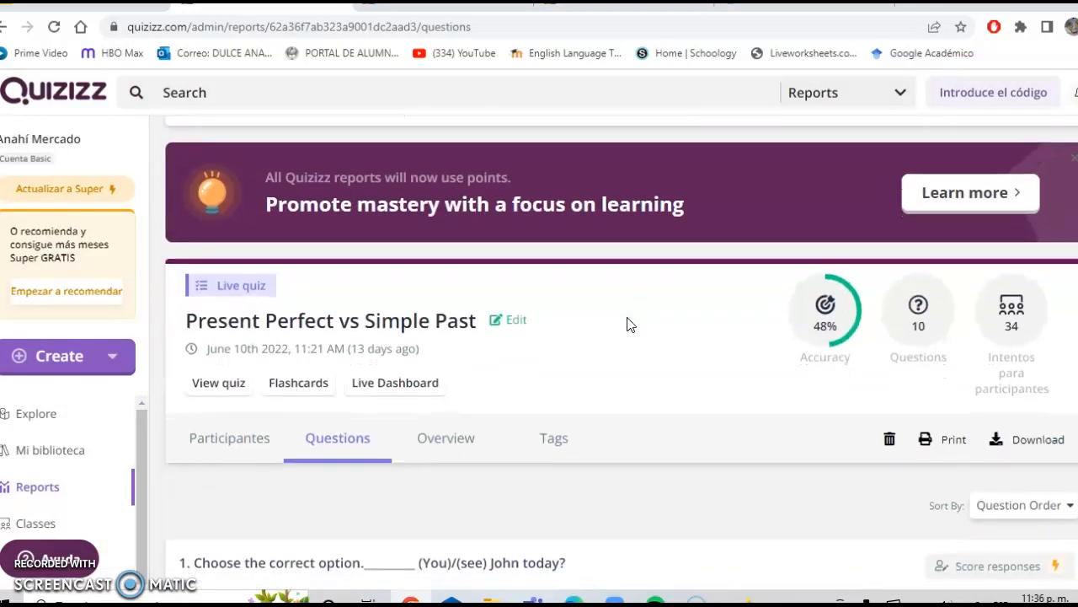
left_click(1000, 449)
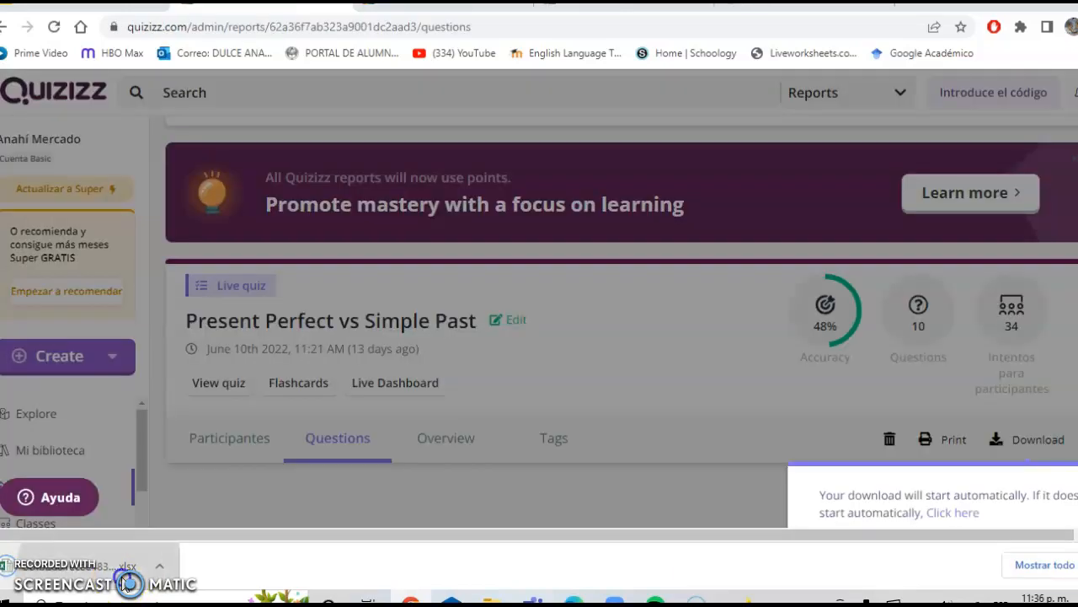
left_click(127, 581)
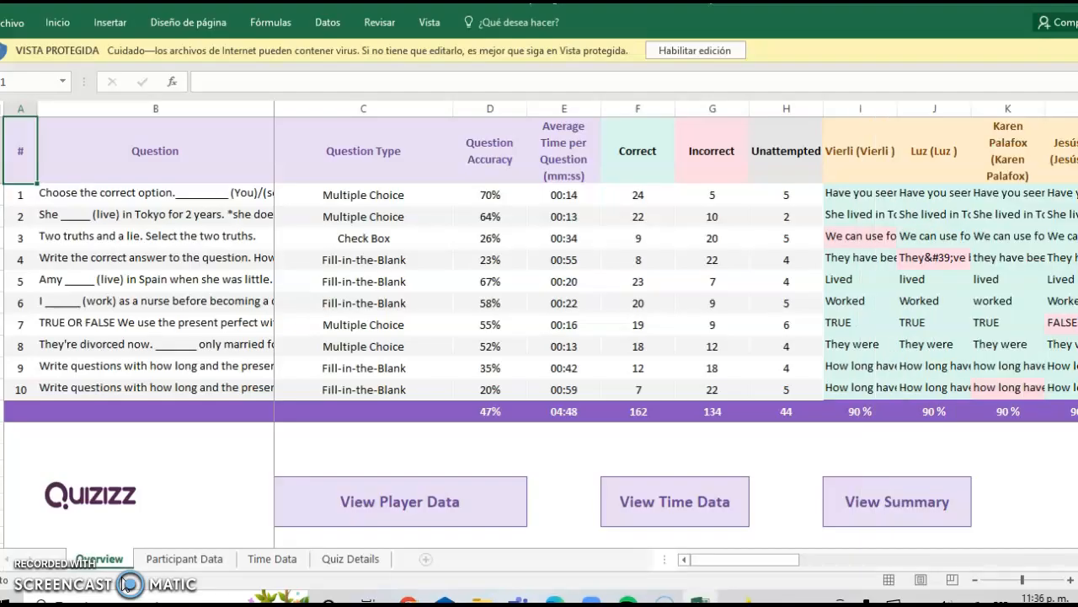
key("Escape")
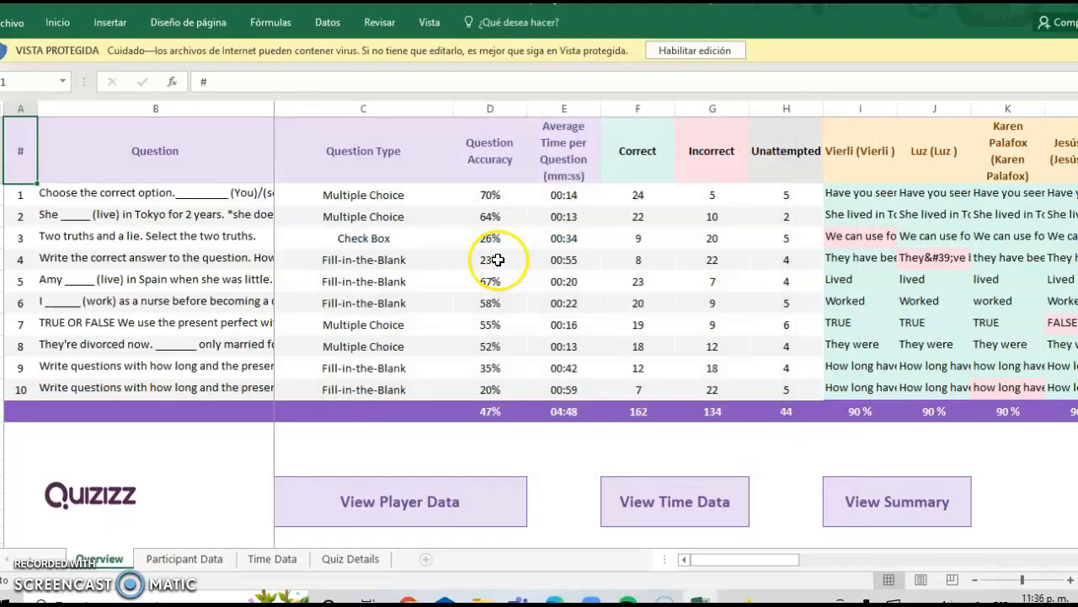
Examine the Overview sheet's question accuracy, average times and each participant's answers and total percentage.
scroll(498, 259, "down", 2)
scroll(498, 260, "up", 2)
scroll(497, 260, "right", 3)
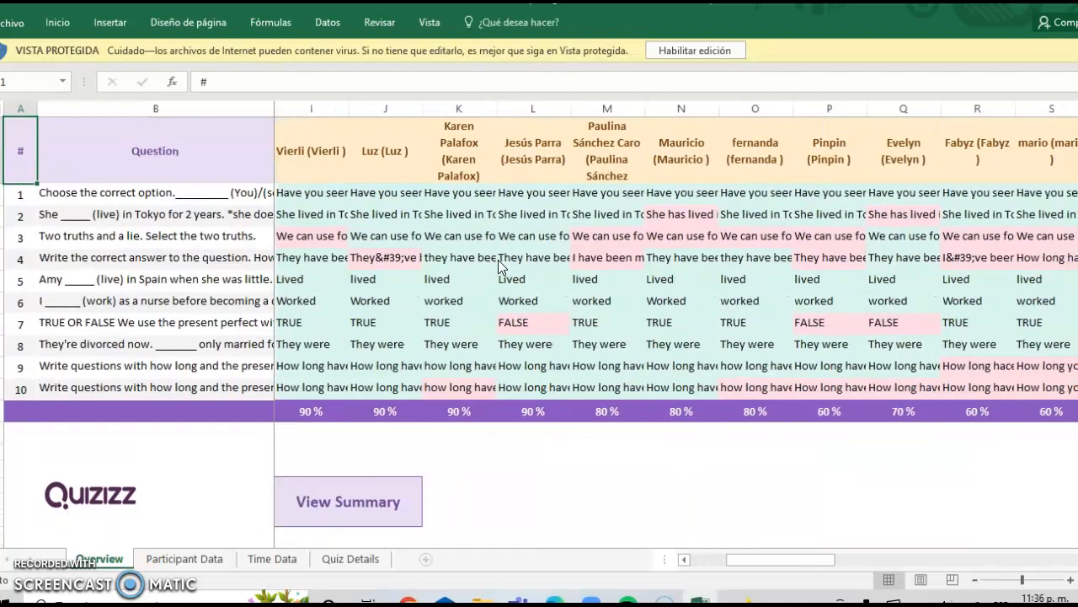
scroll(498, 260, "right", 9)
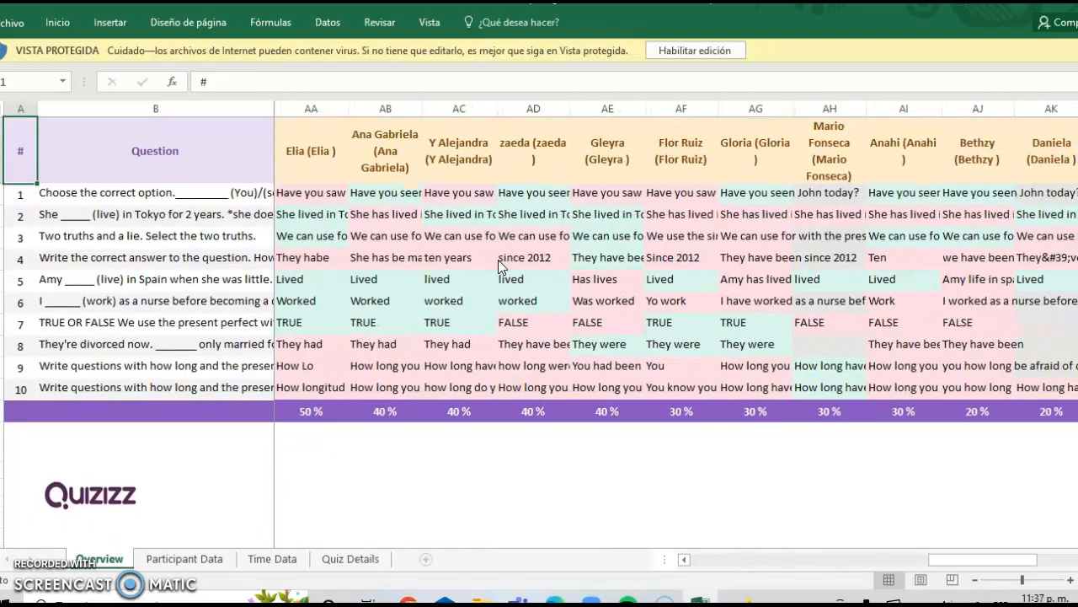
scroll(498, 259, "right", 6)
scroll(498, 259, "left", 10)
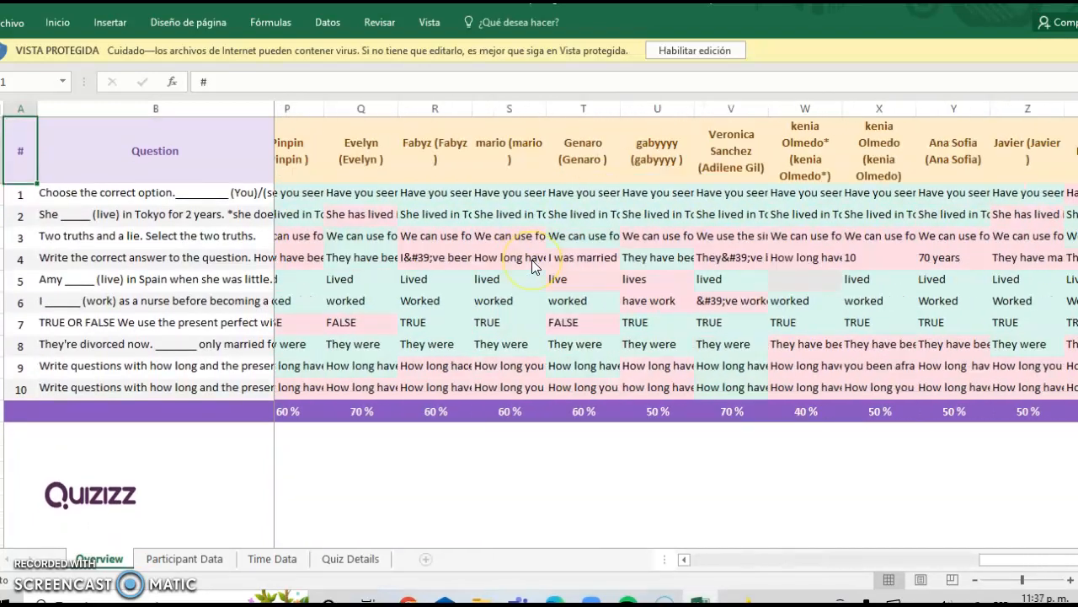
scroll(531, 259, "left", 12)
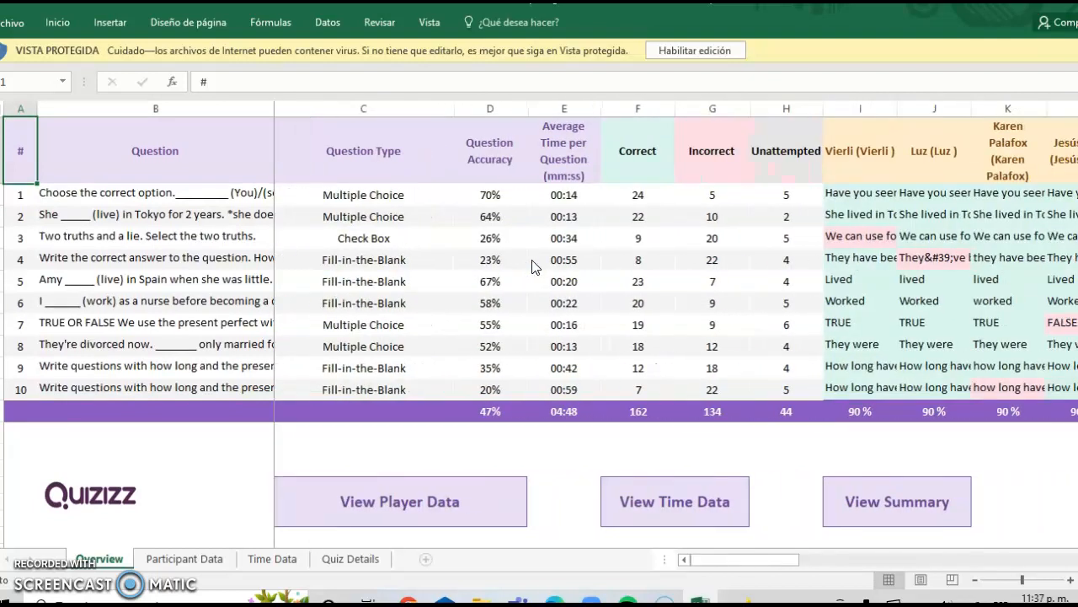
scroll(531, 261, "down", 8)
scroll(532, 261, "up", 9)
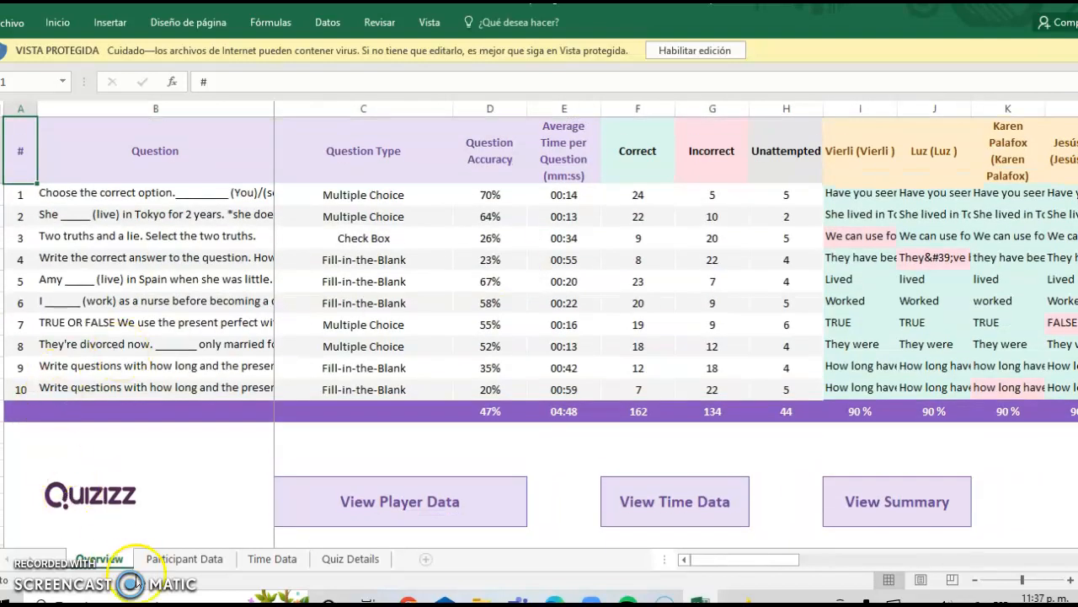
Show the Participant Data sheet and examine all participants' rank, accuracy, score, time taken and device information.
left_click(185, 558)
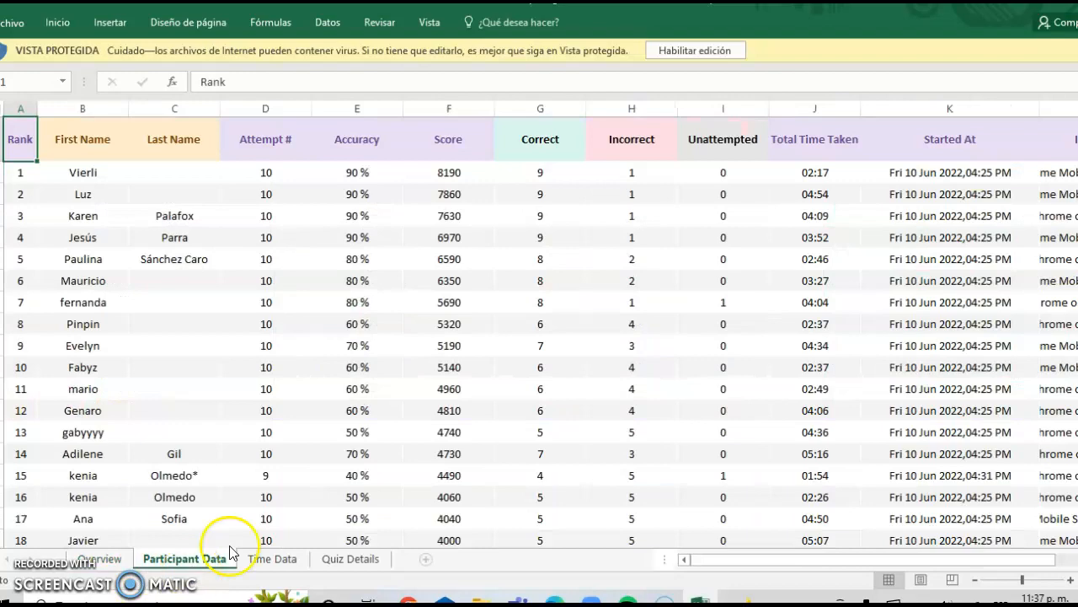
scroll(433, 410, "down", 3)
scroll(433, 409, "down", 7)
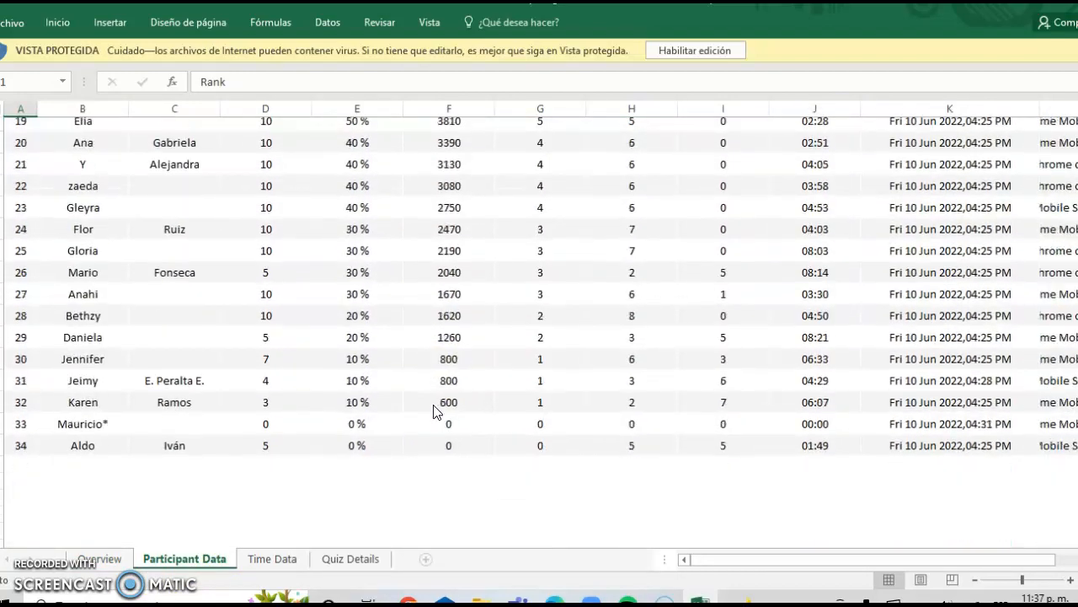
scroll(433, 409, "right", 2)
scroll(433, 410, "up", 8)
scroll(433, 410, "up", 2)
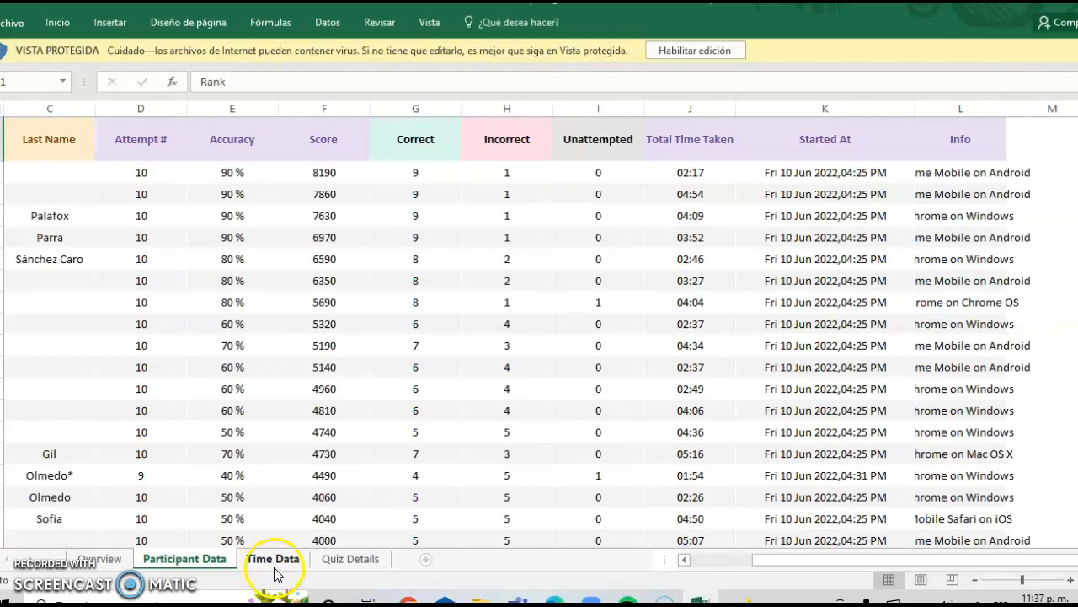
View the Time Data sheet's per-participant times and the general game information on the Quiz Details sheet.
left_click(273, 559)
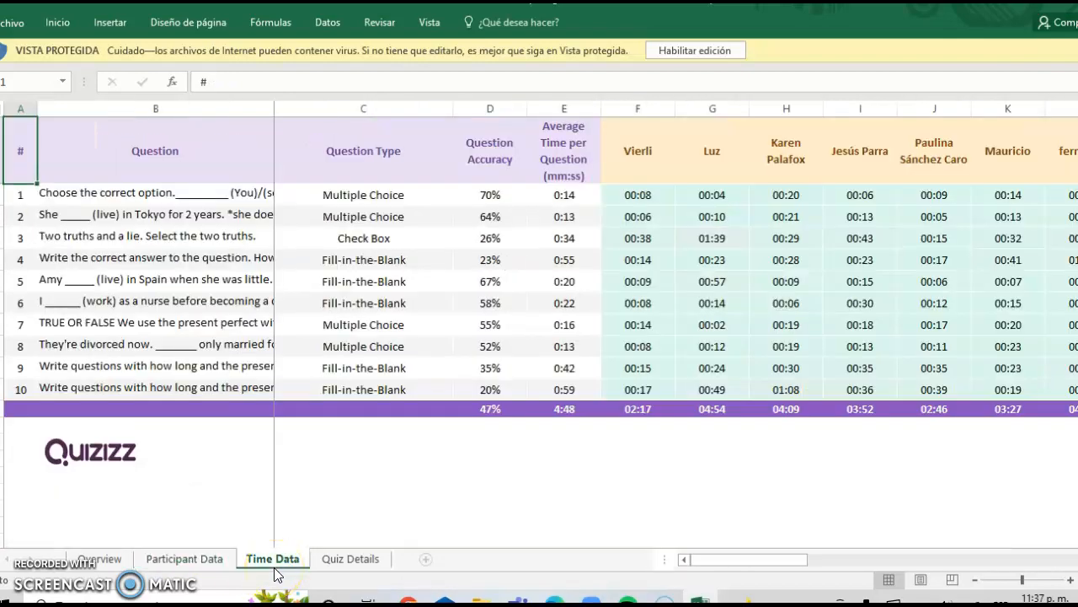
left_click(371, 558)
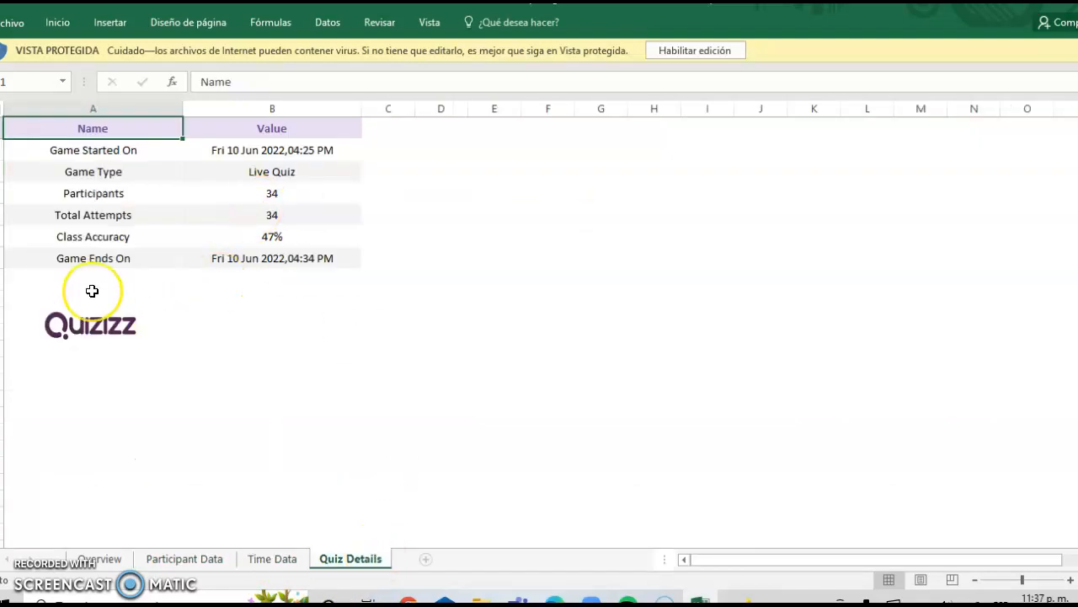
scroll(92, 293, "down", 2)
scroll(92, 296, "up", 2)
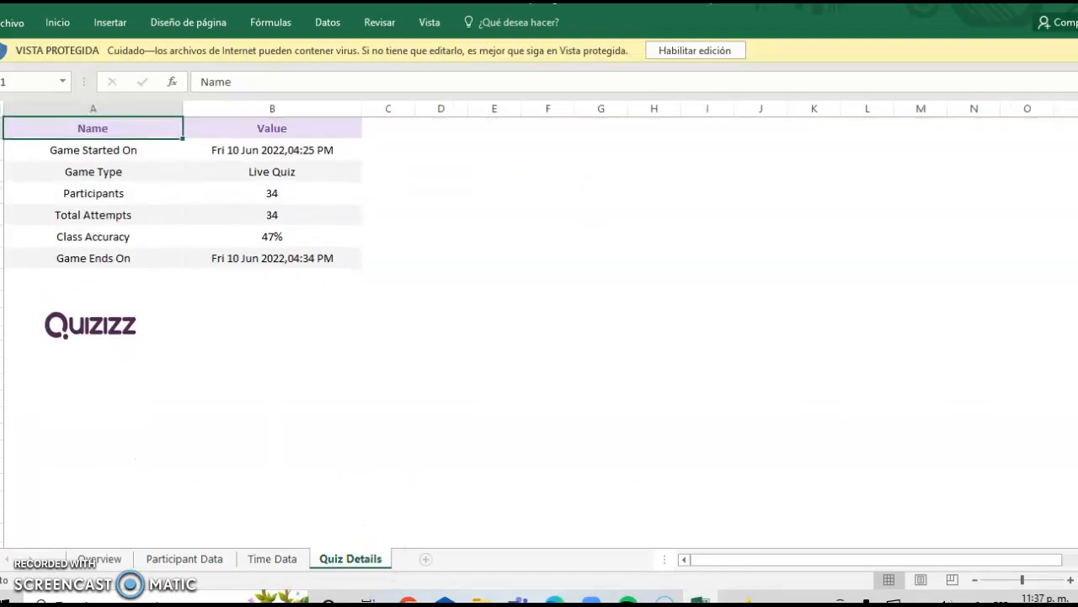
Switch to the Google Slides presentation in the browser and present the "What makes it trustworthy" slide full screen.
key("alt+Tab")
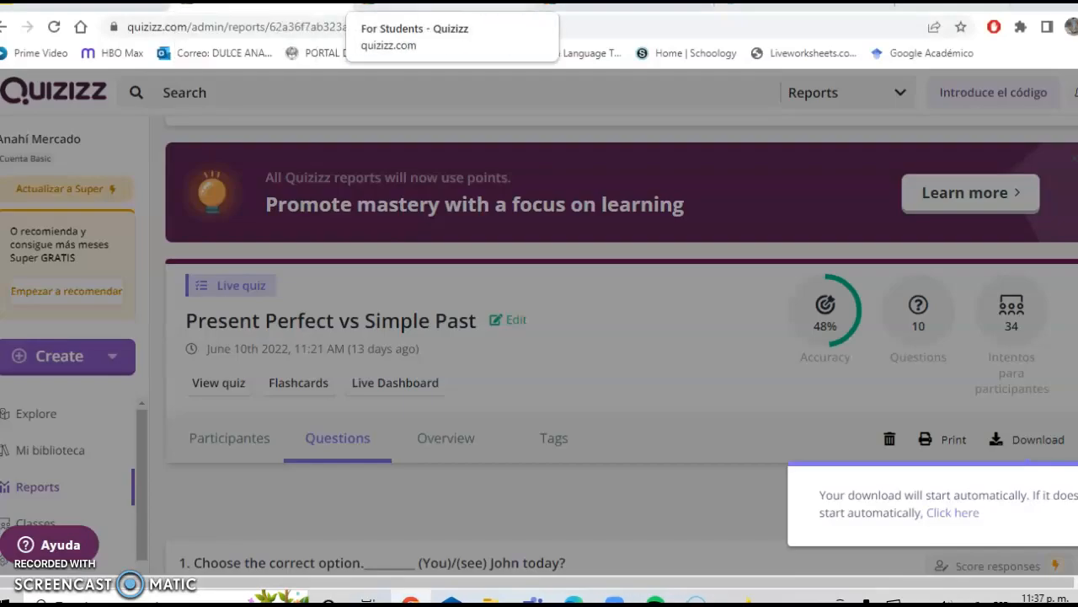
left_click(439, 3)
key("ctrl+Tab")
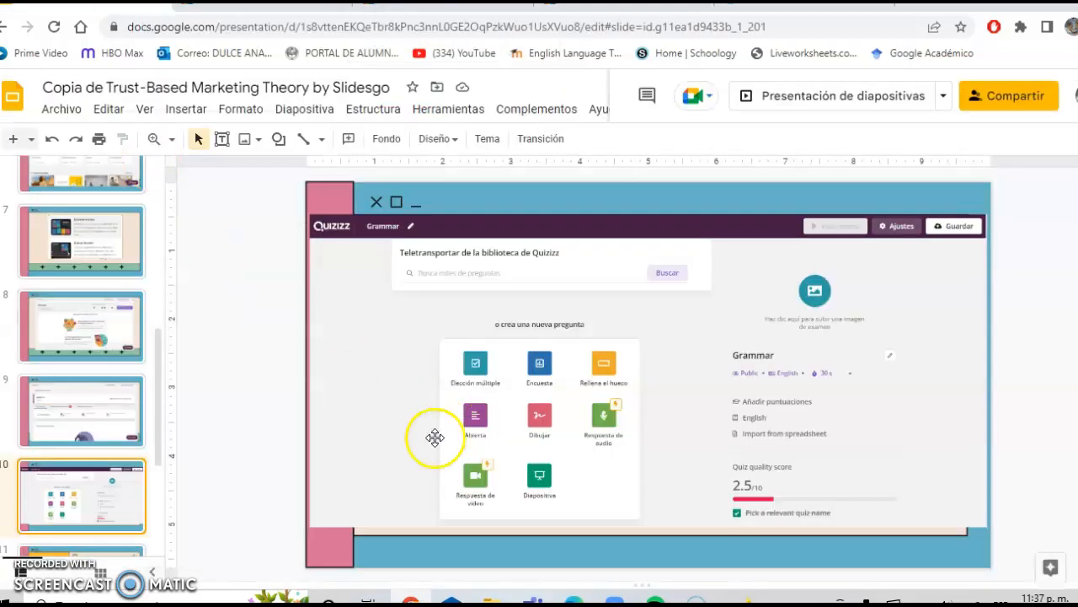
left_click(807, 98)
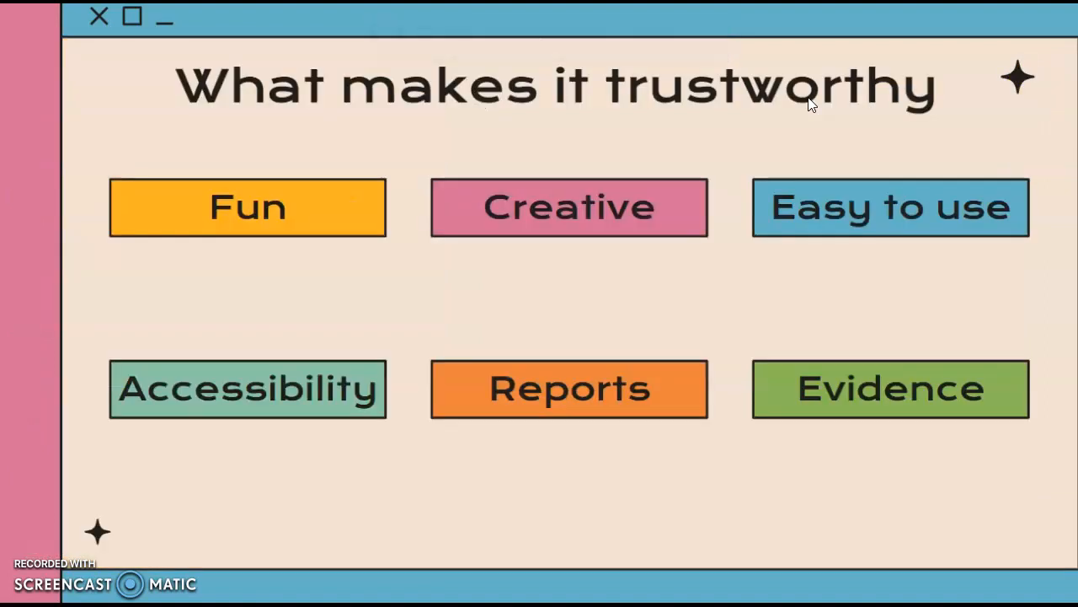
left_click(808, 96)
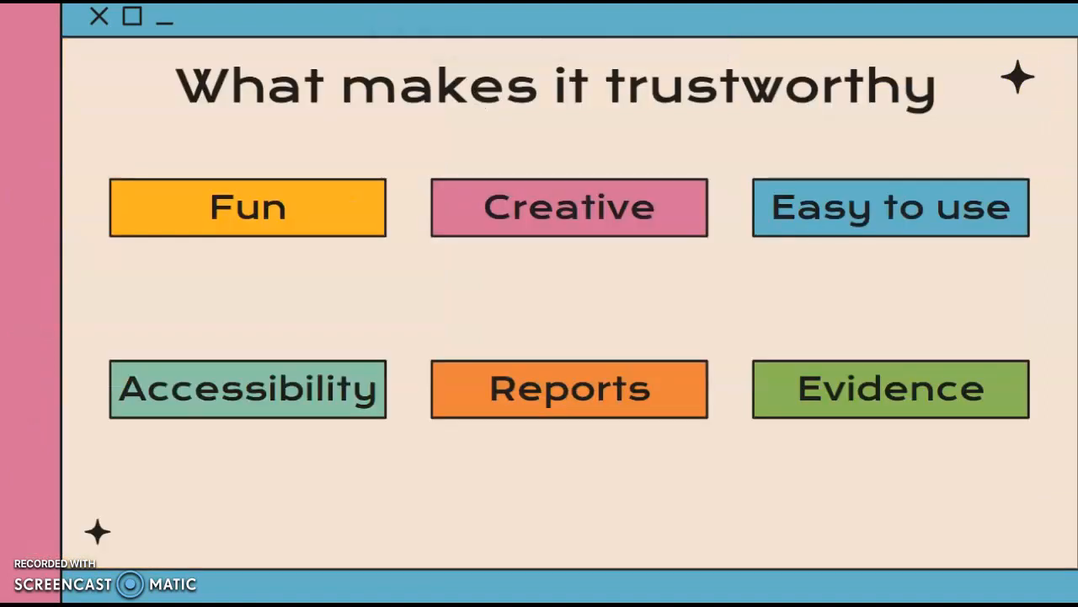